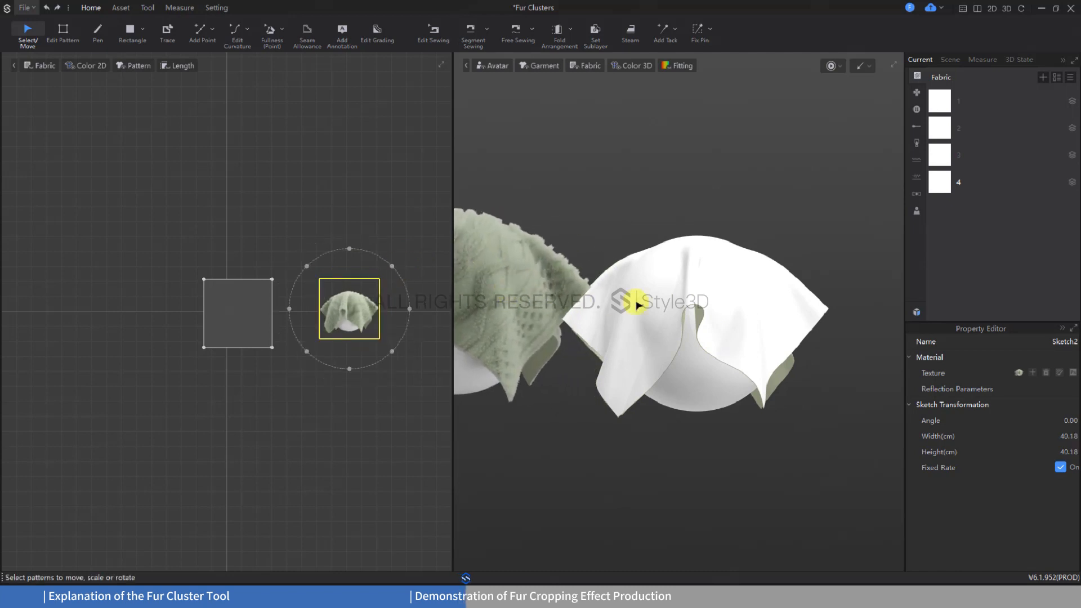
# Open the offline renderer, render a preview of the draped cloth, inspect its fur up close and stop the render
pyautogui.moveTo(638, 305); pyautogui.dragTo(654, 306, button='middle')
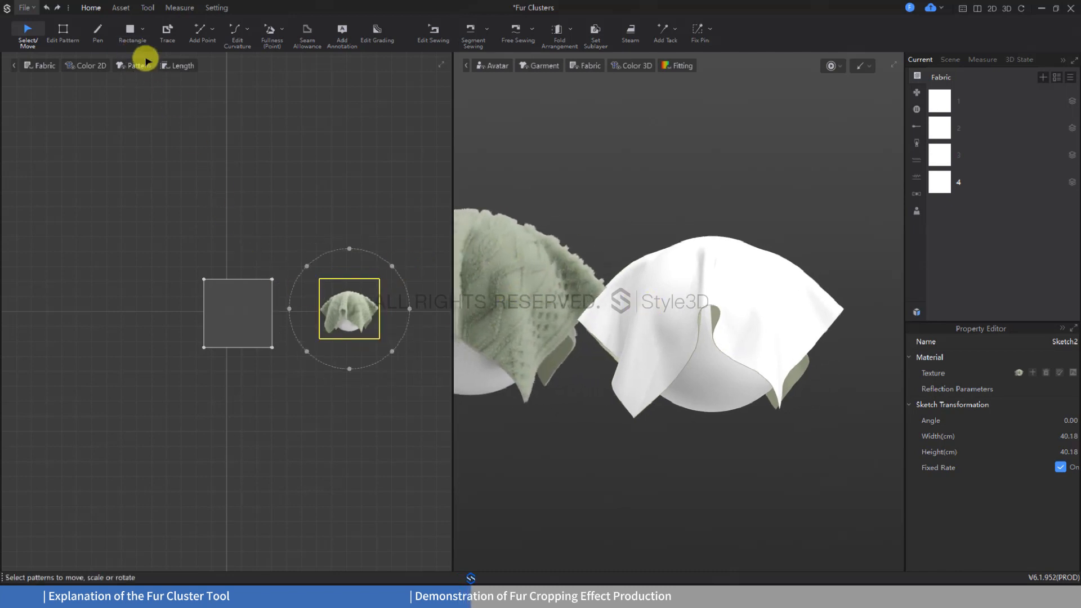
pyautogui.click(147, 7)
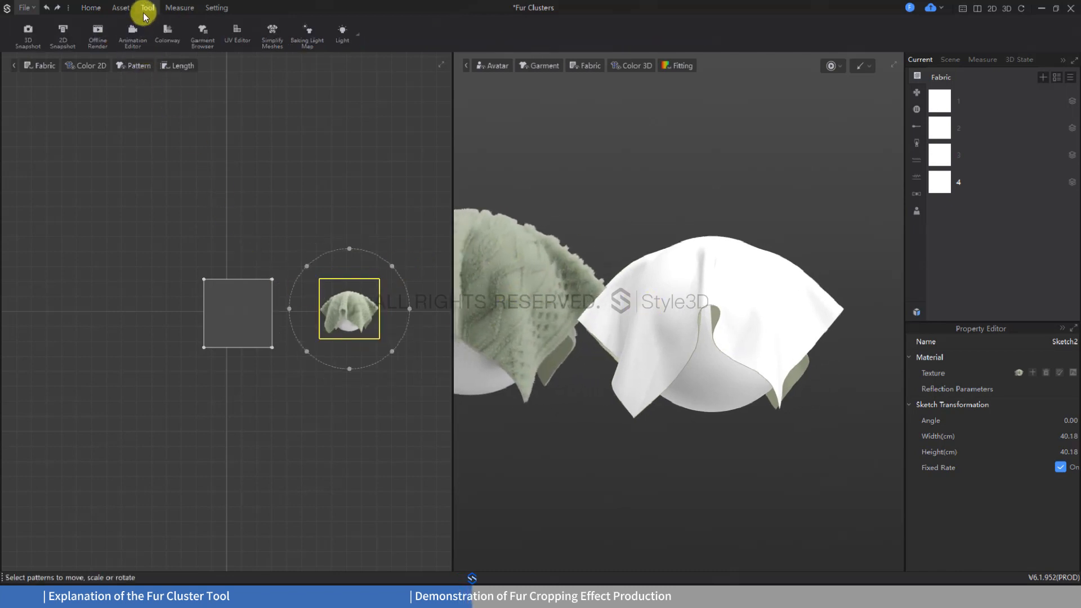
pyautogui.click(96, 33)
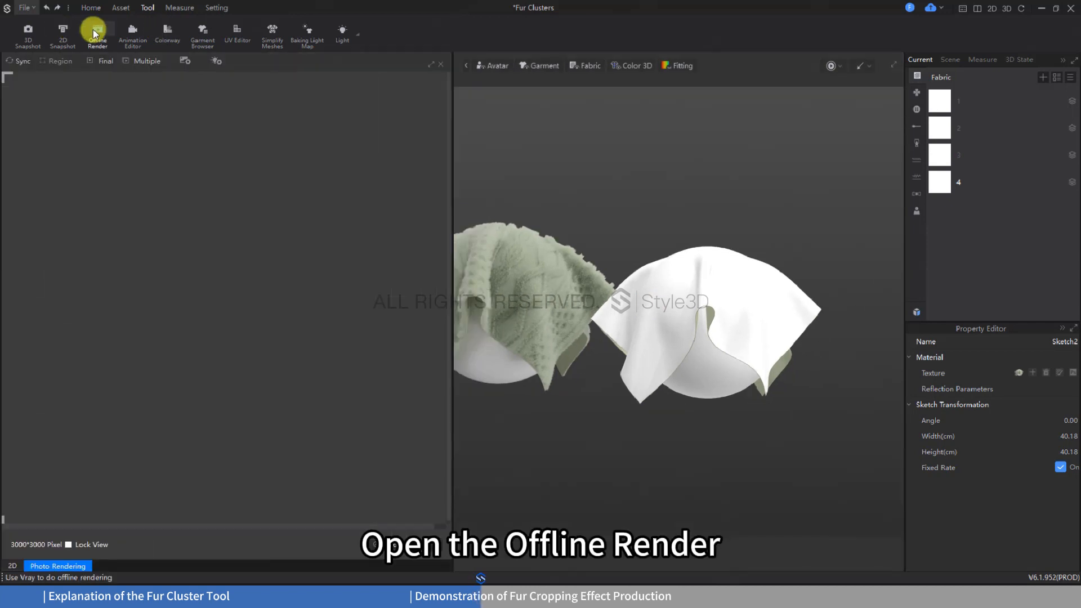
pyautogui.click(15, 60)
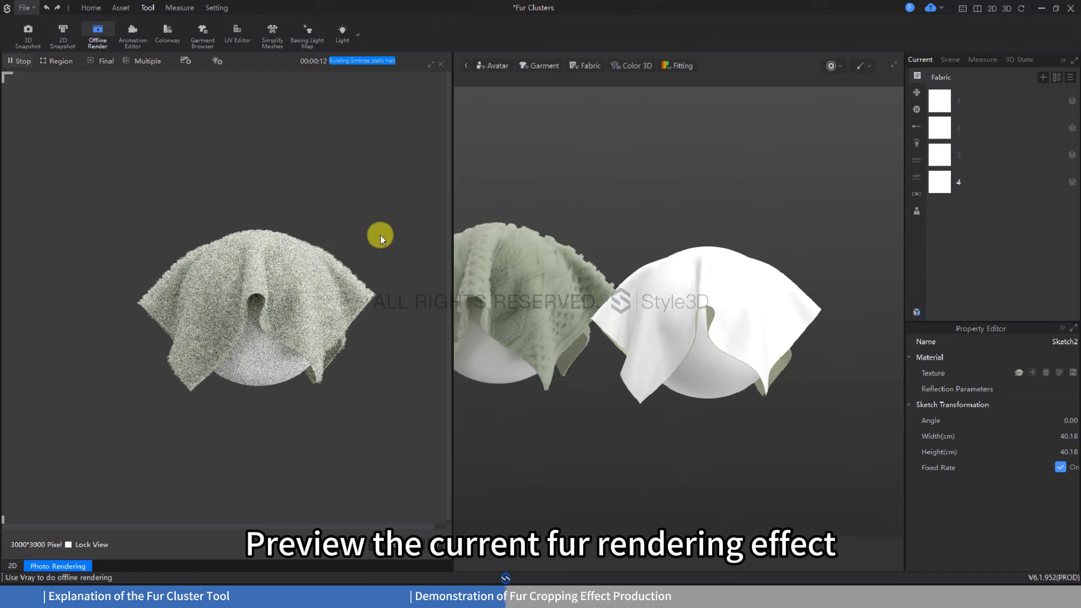
pyautogui.scroll(3, 381, 235)
pyautogui.moveTo(372, 190); pyautogui.dragTo(372, 181, button='middle')
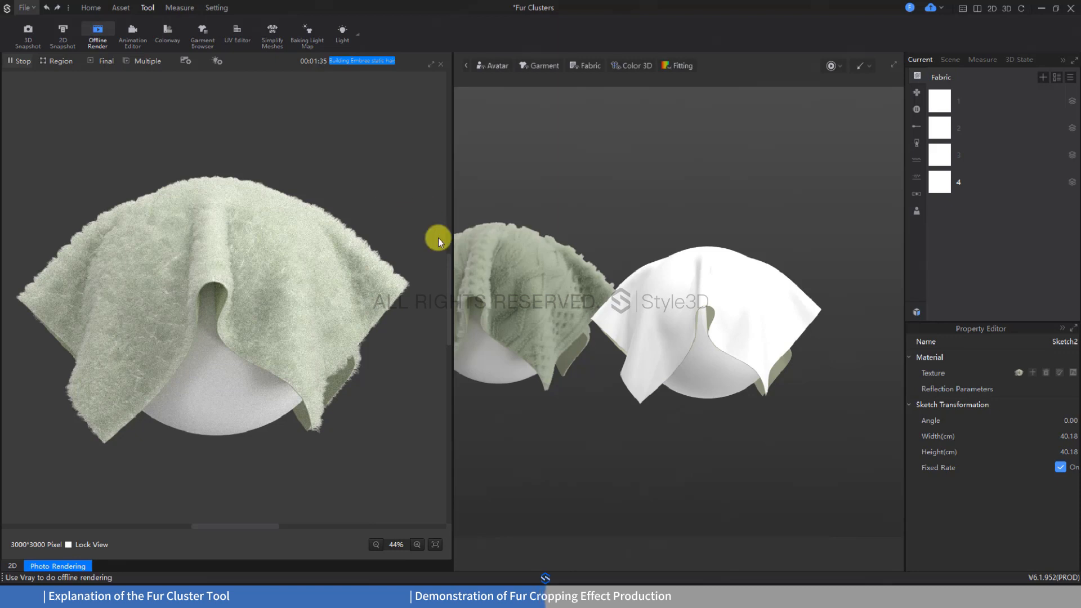
pyautogui.click(23, 61)
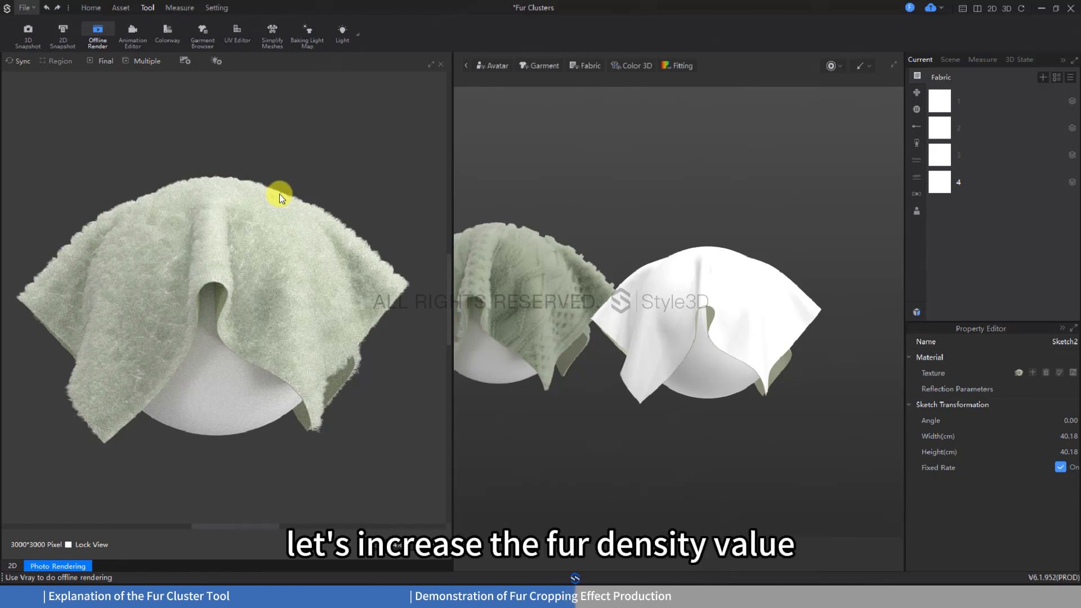
# Set the fur density of fabric 4 to 3000 per square inch
pyautogui.click(935, 179)
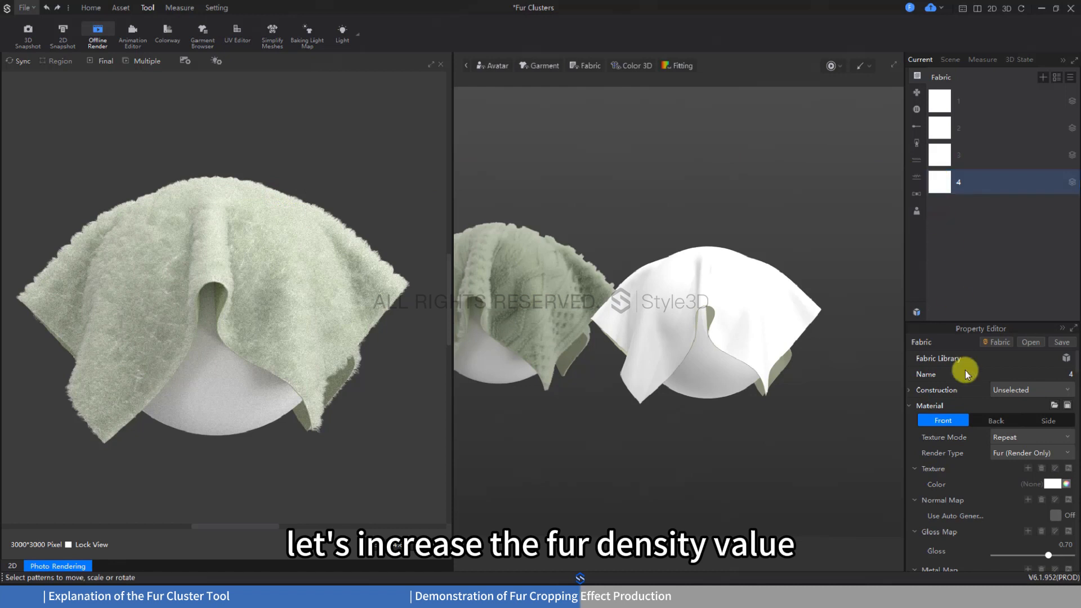
pyautogui.scroll(-10, 996, 442)
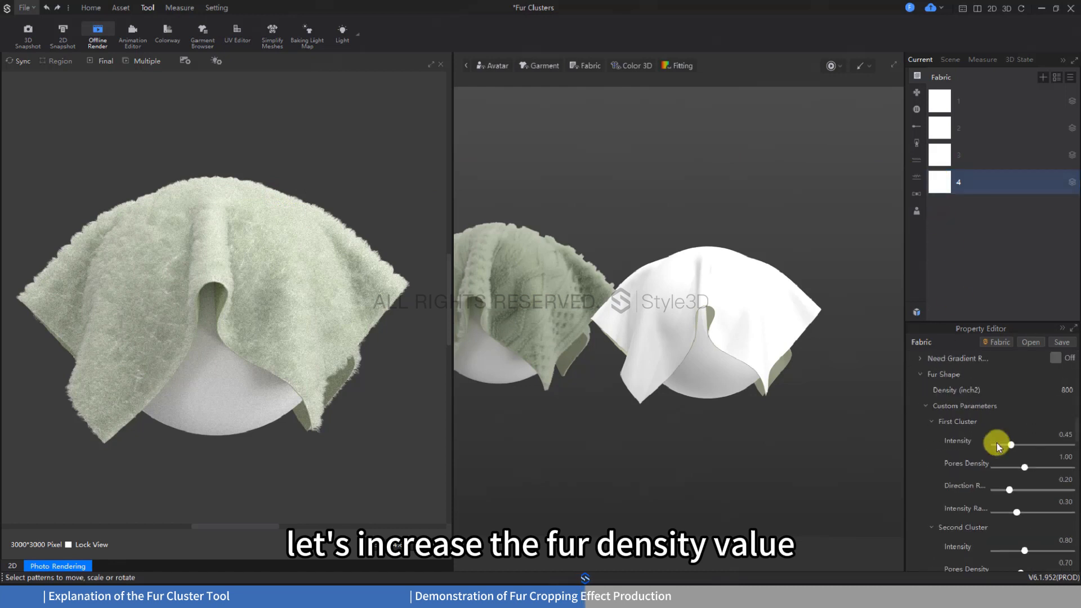
pyautogui.doubleClick(1061, 389)
pyautogui.write('3000')
pyautogui.press('Return')
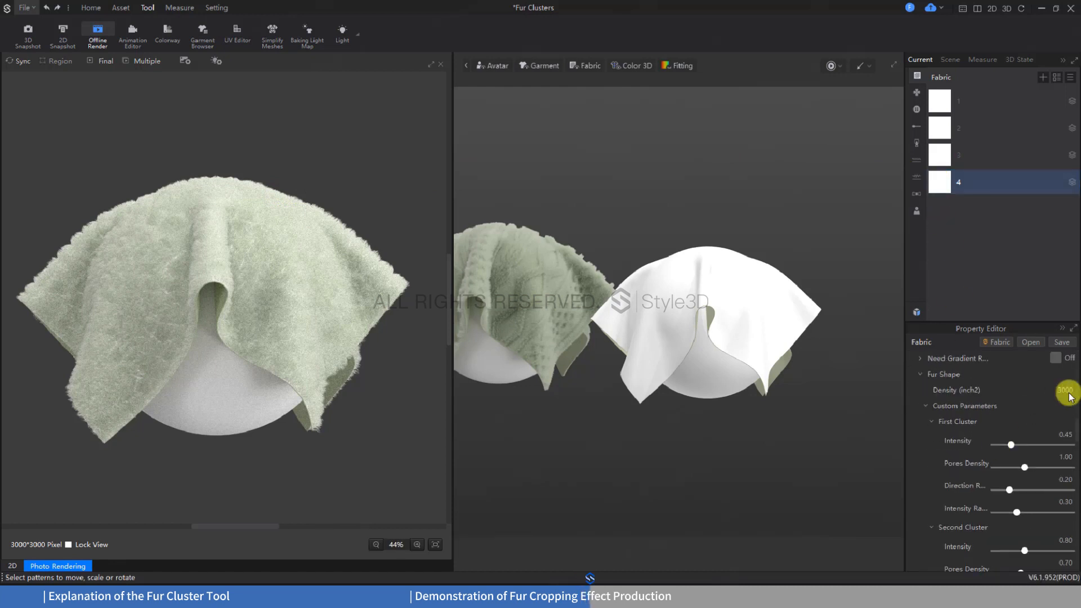
# Re-render the cloth, limit rendering to a region around its right-hand corner to check the density, and stop the render
pyautogui.click(22, 67)
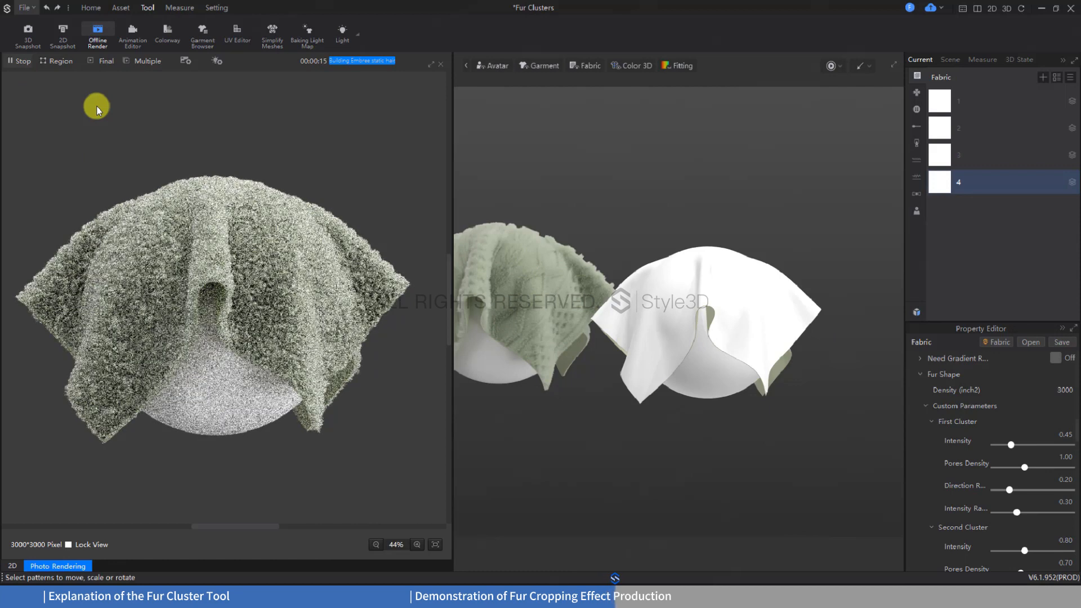
pyautogui.click(57, 61)
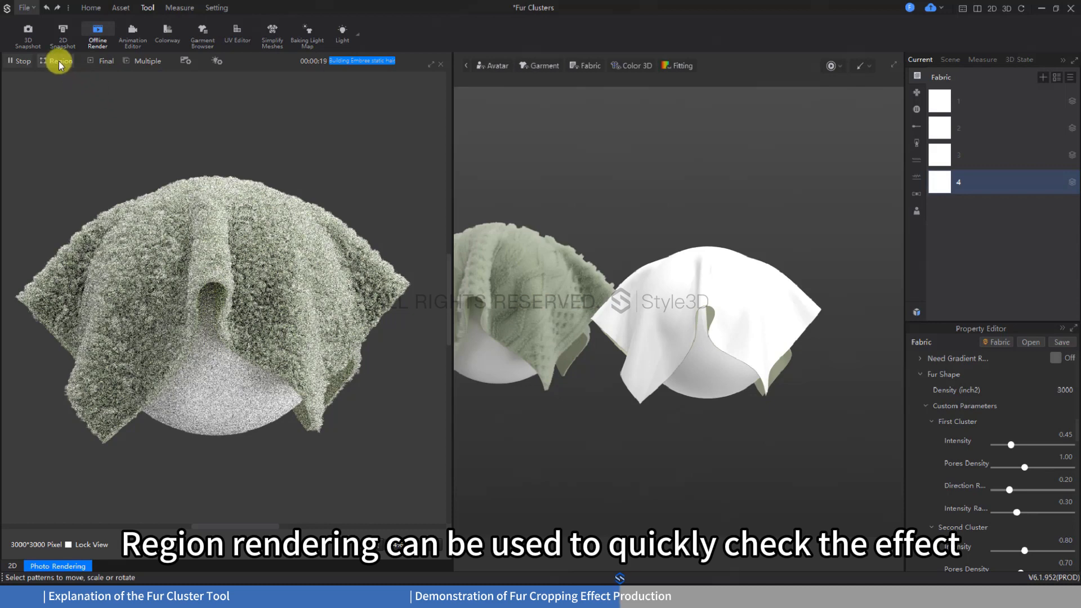
pyautogui.moveTo(309, 186); pyautogui.dragTo(440, 347)
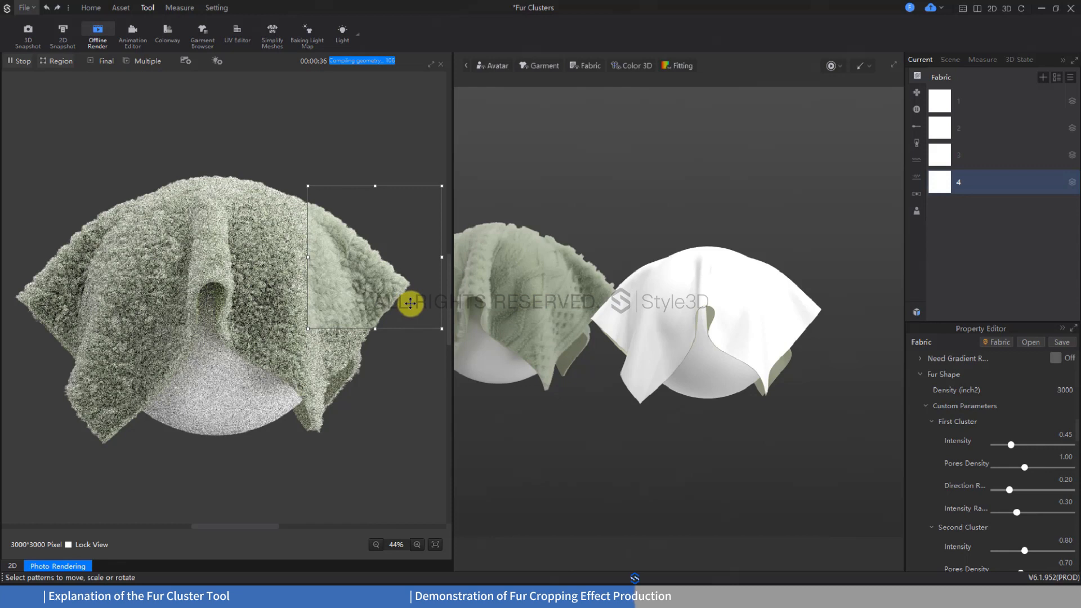
pyautogui.click(17, 61)
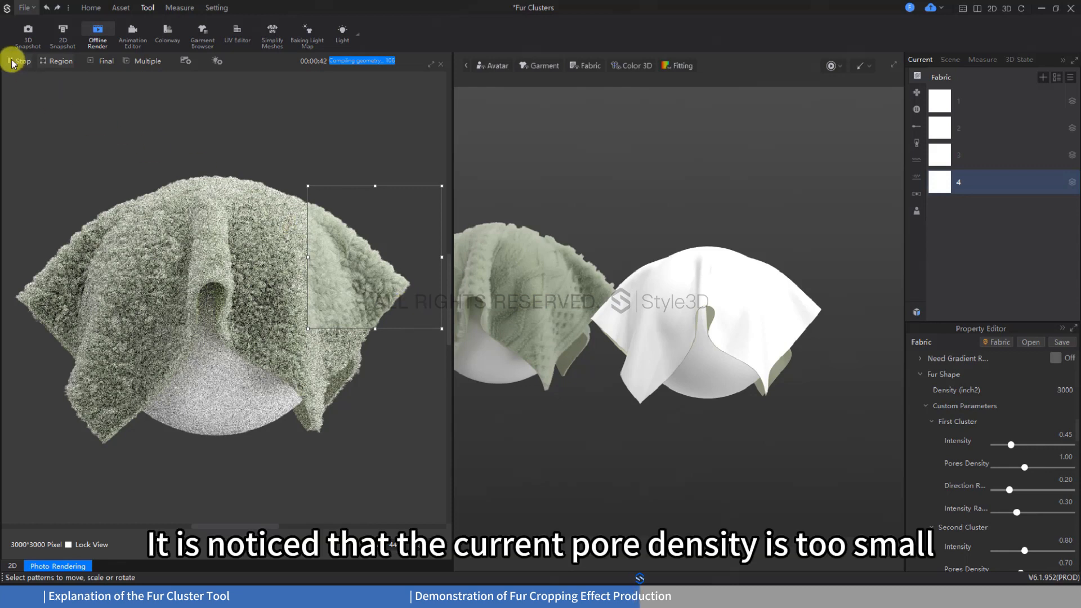
# Set the fur's Pores Density to 2.5 for the First Cluster and 1.5 for the Second Cluster
pyautogui.doubleClick(1052, 460)
pyautogui.write('2')
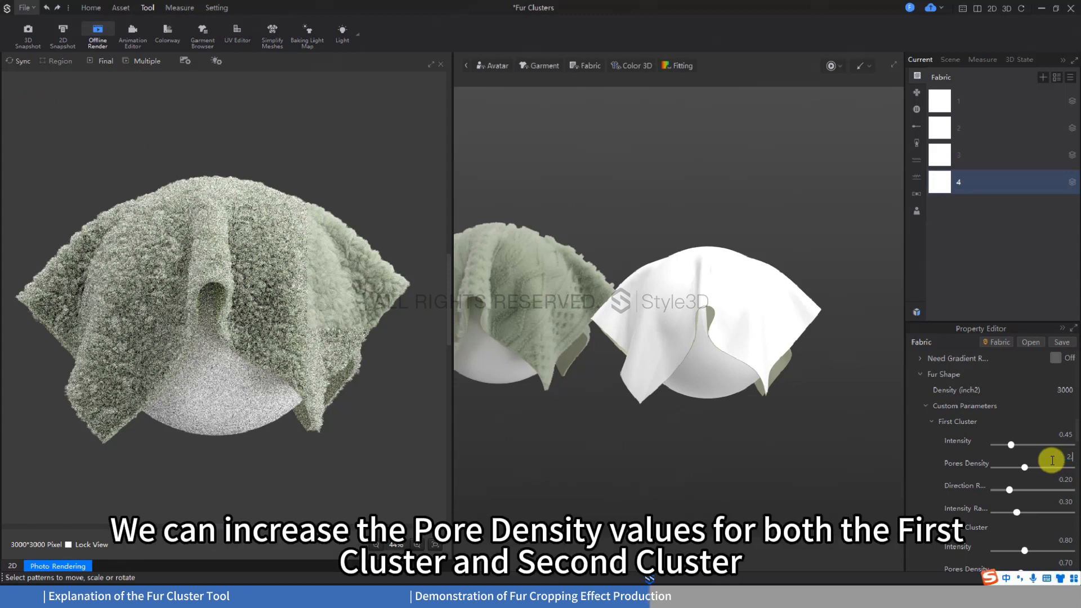
pyautogui.write('.5')
pyautogui.press('Return')
pyautogui.scroll(-1, 1062, 541)
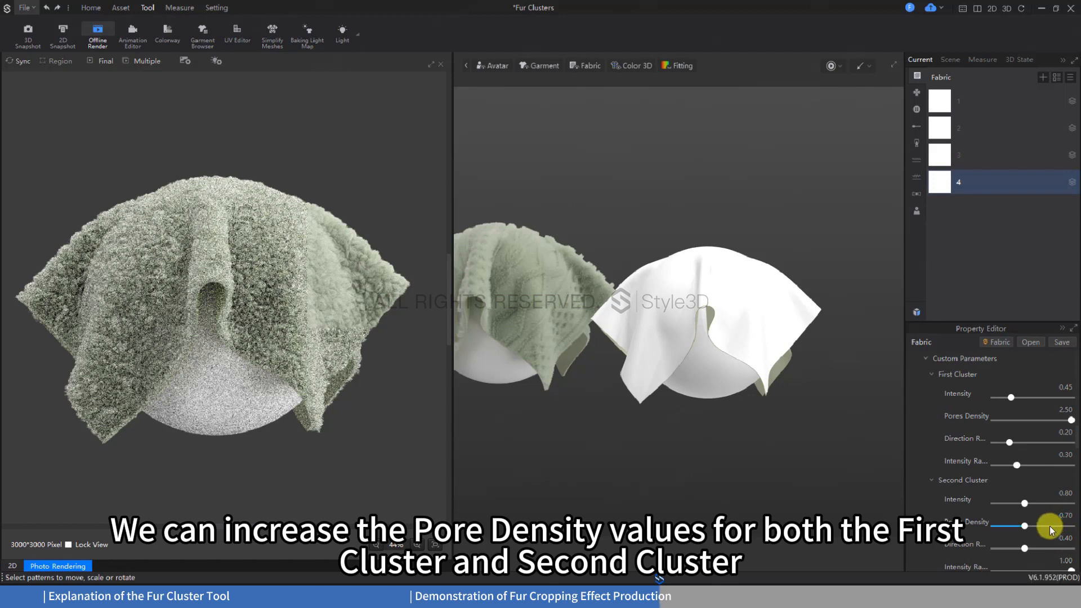
pyautogui.doubleClick(1051, 514)
pyautogui.write('1.5')
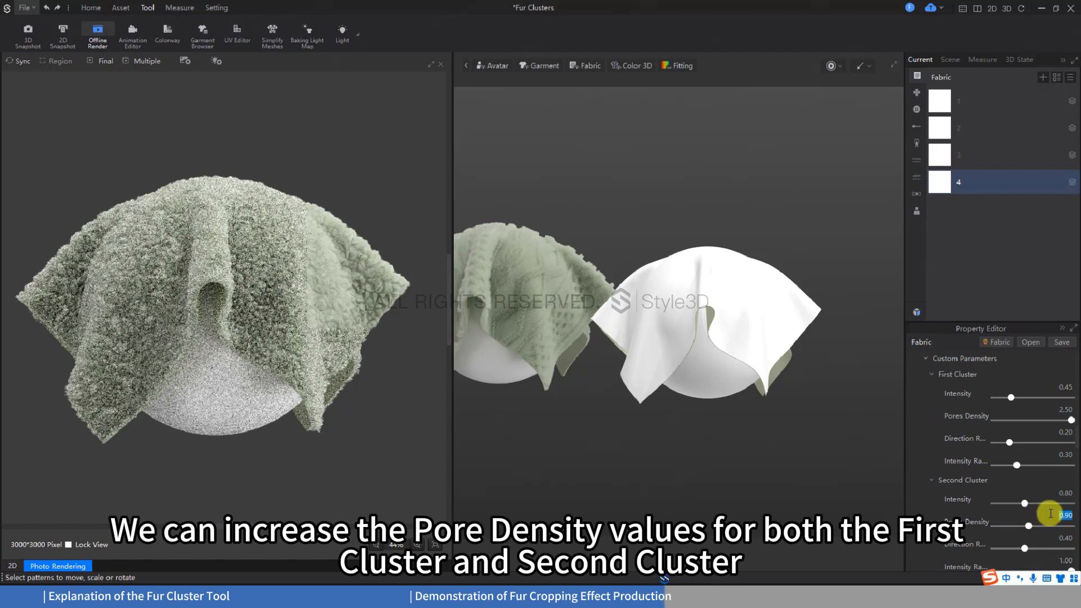
pyautogui.press('Return')
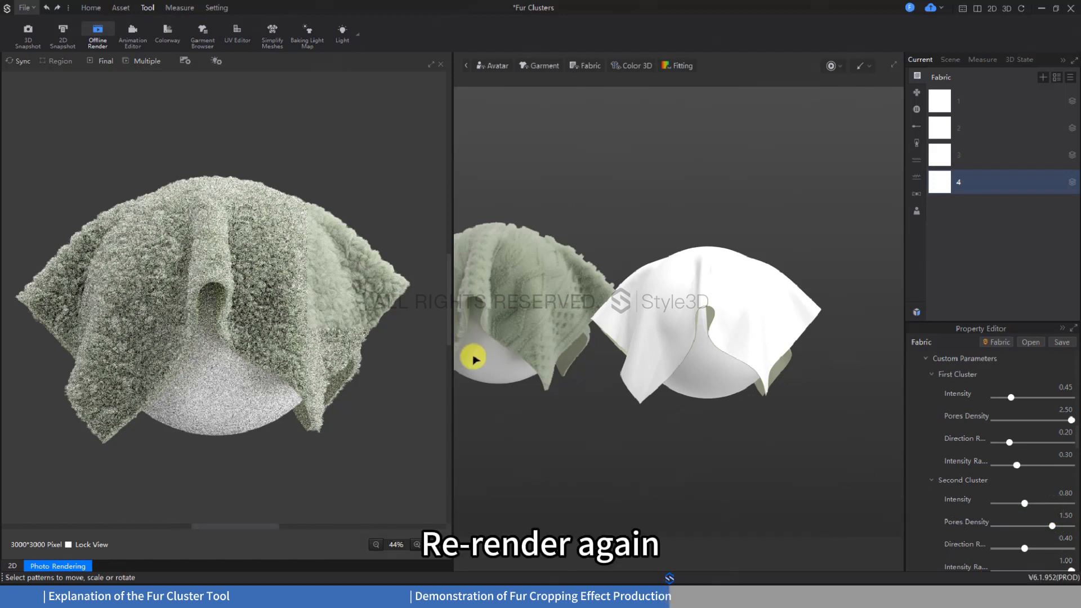
# Check the new pore density with a region render of the cloth's right-hand side, and stop the render
pyautogui.click(21, 60)
pyautogui.click(54, 61)
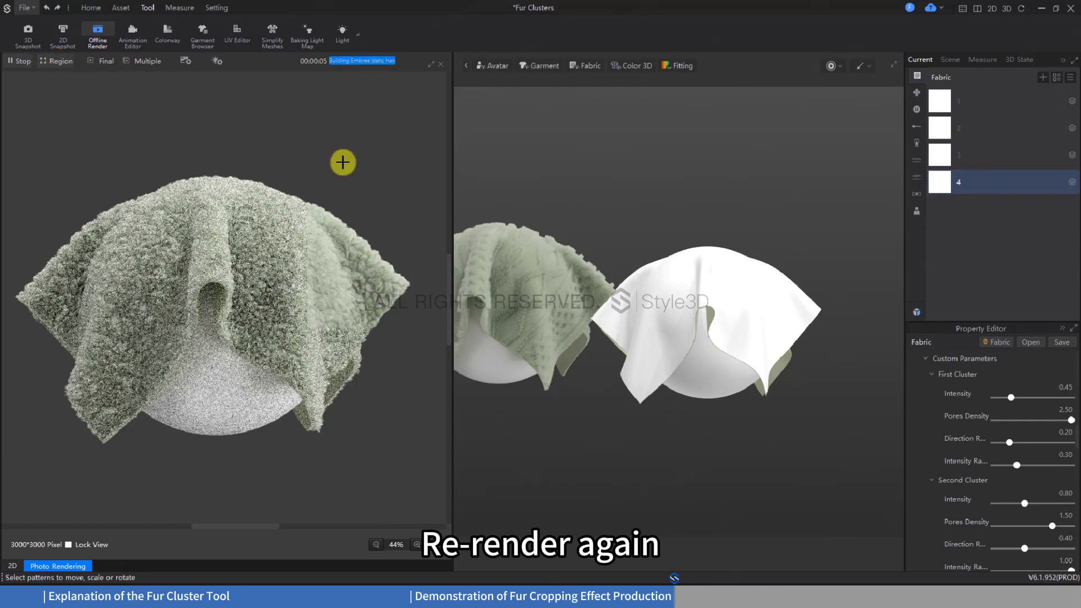
pyautogui.moveTo(300, 186); pyautogui.dragTo(435, 341)
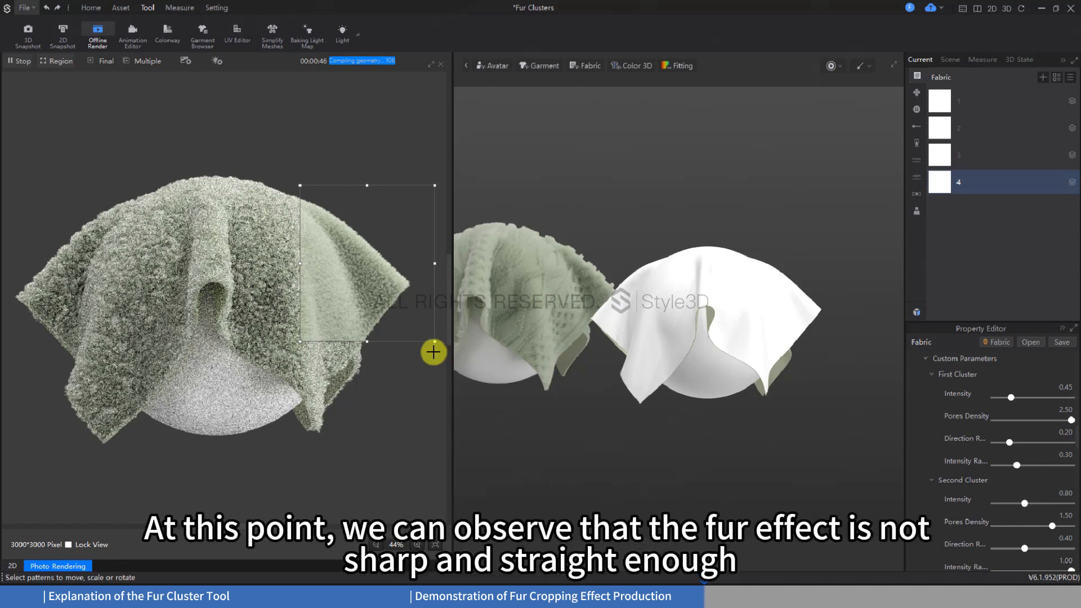
pyautogui.click(21, 60)
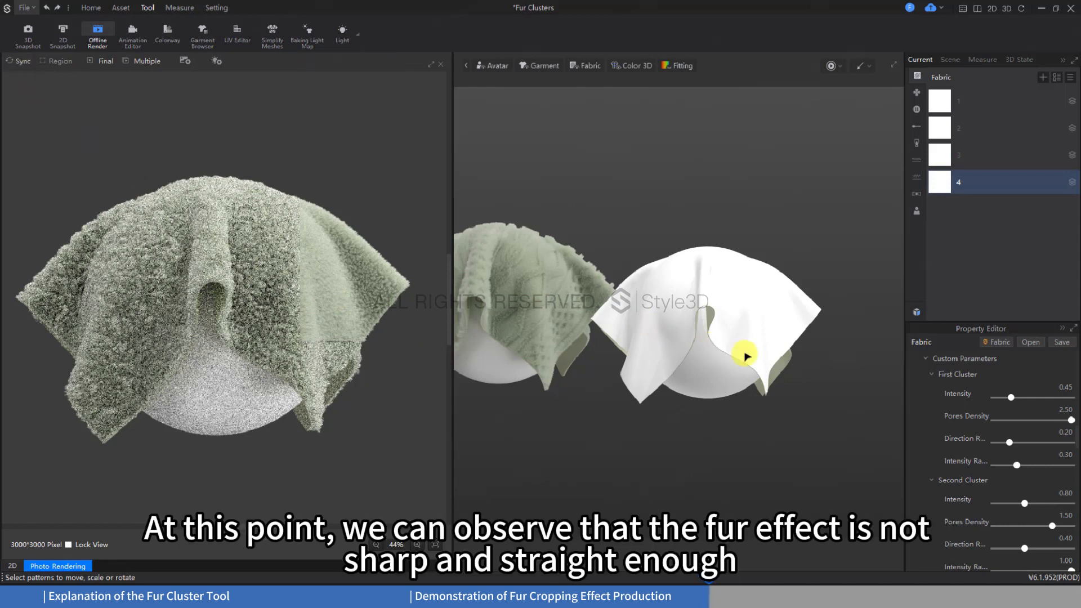
# Choose the Cut Type in the fur's Length parameters
pyautogui.scroll(-5, 932, 398)
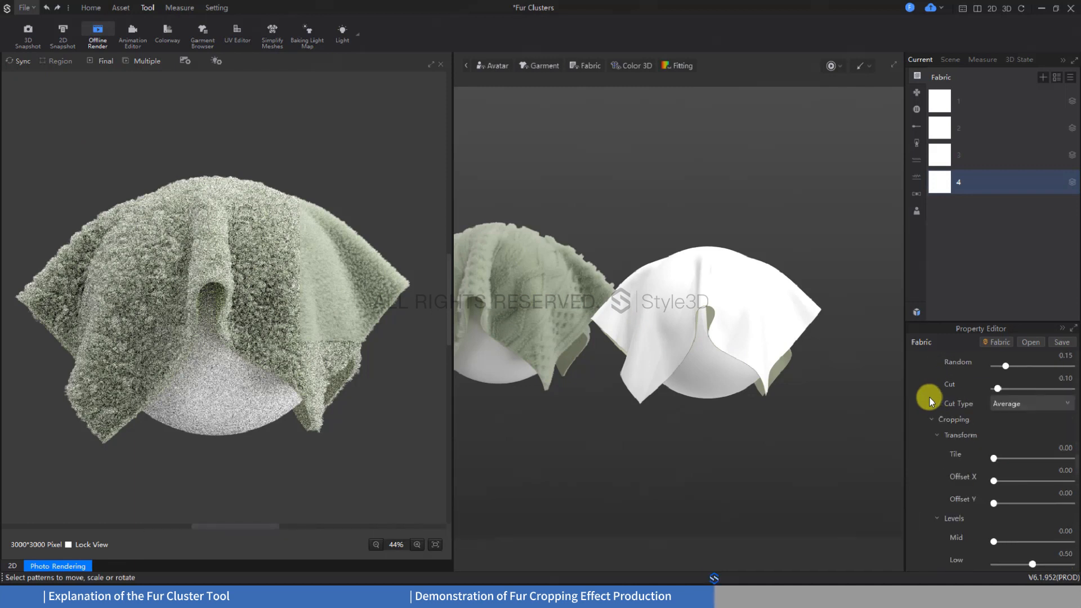
pyautogui.click(1026, 403)
pyautogui.click(1026, 416)
# Set the base fur length to 13 mm and its Blend value to 0.15
pyautogui.scroll(-1, 1001, 417)
pyautogui.scroll(-2, 999, 416)
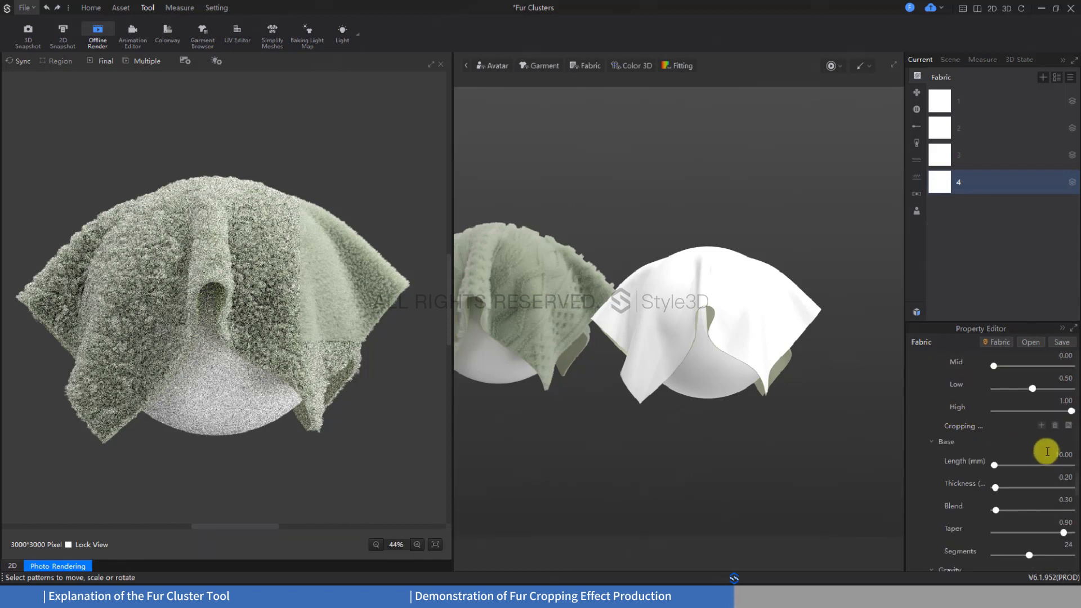
pyautogui.click(1047, 454)
pyautogui.write('13')
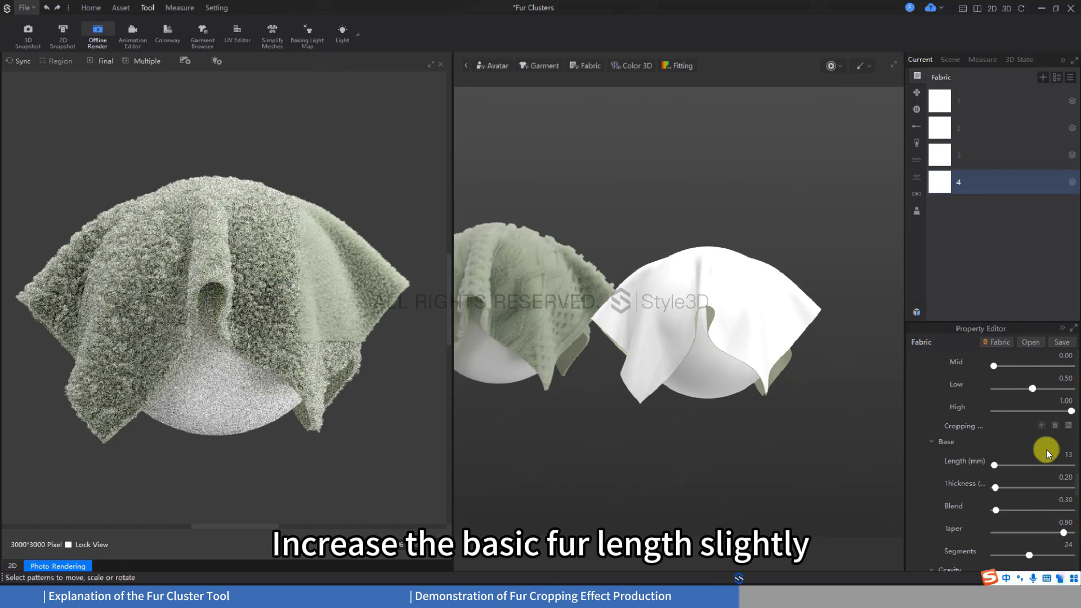
pyautogui.press('Return')
pyautogui.scroll(-1, 960, 450)
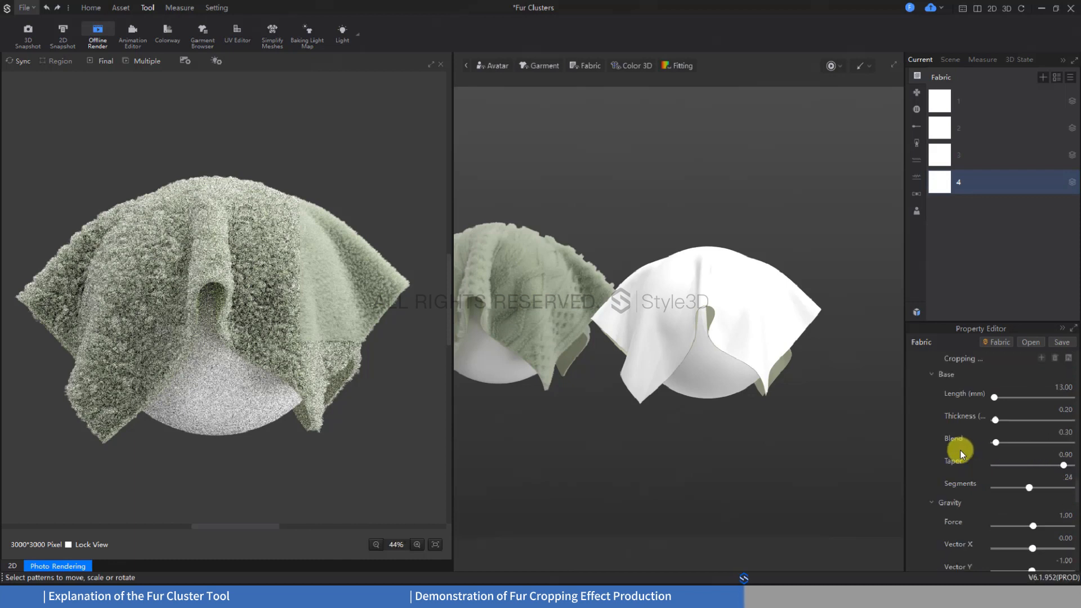
pyautogui.click(1048, 433)
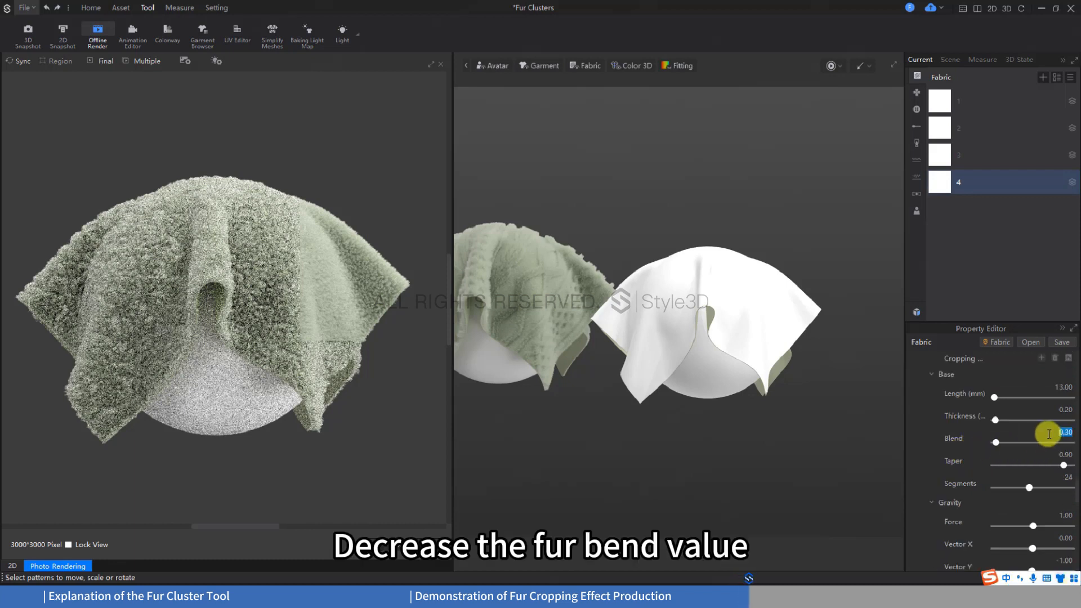
pyautogui.write('0.15')
pyautogui.press('Return')
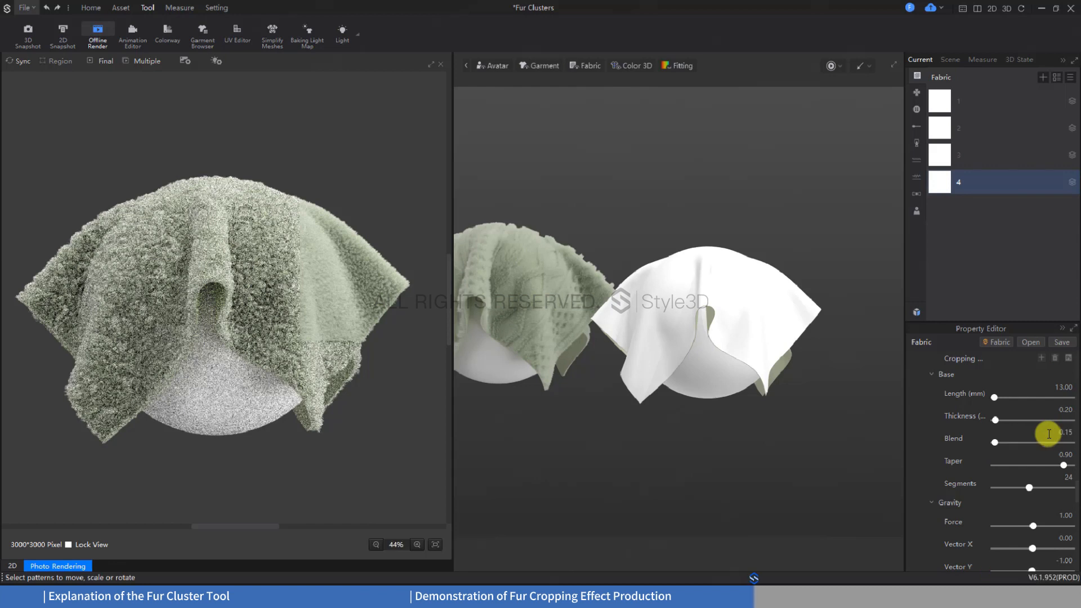
# Set the number of base fur segments to 12
pyautogui.scroll(-1, 1066, 479)
pyautogui.click(1070, 426)
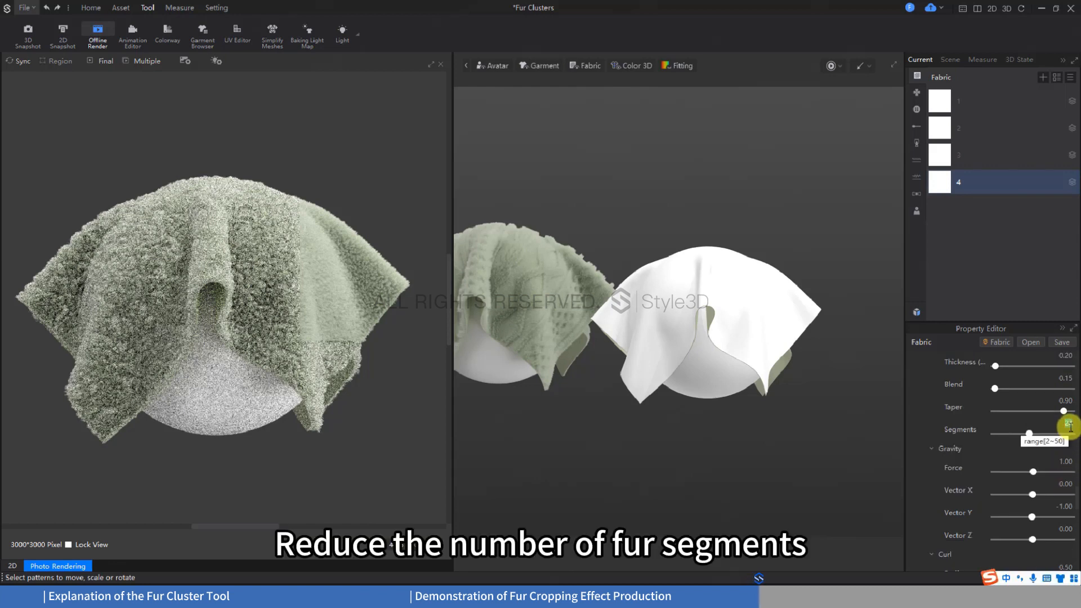
pyautogui.write('12')
pyautogui.press('Return')
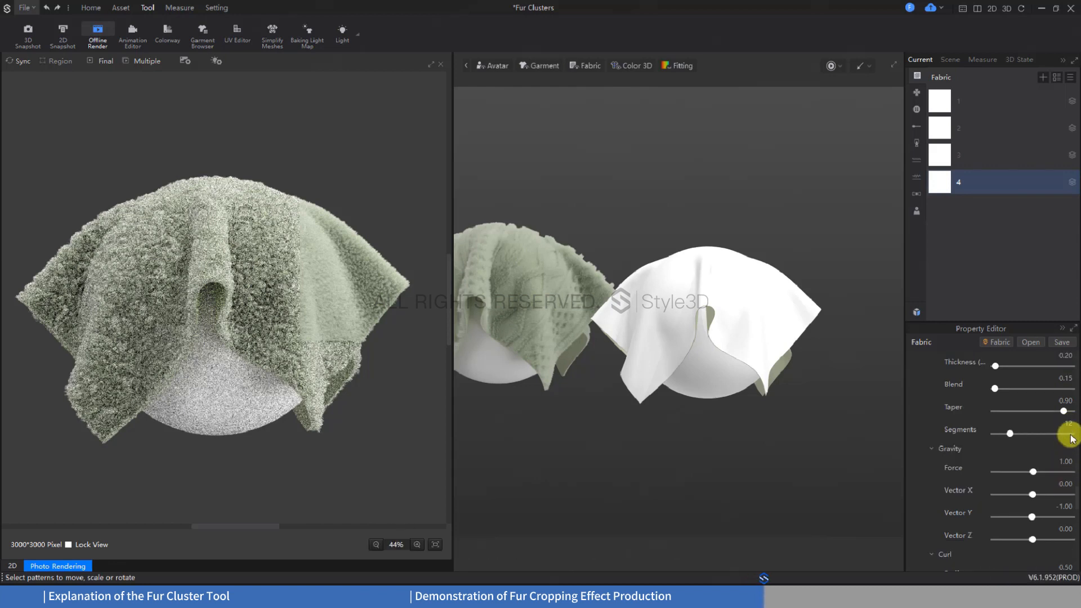
# Render the cloth's right-hand region again to examine the longer, straighter fur, and stop the render
pyautogui.click(19, 61)
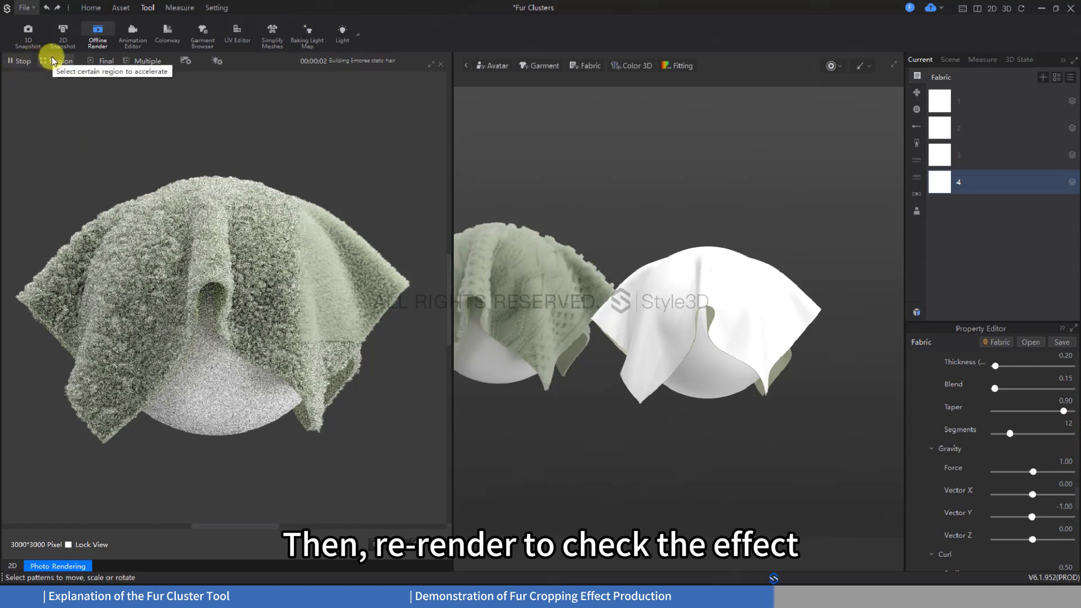
pyautogui.click(54, 60)
pyautogui.moveTo(296, 184)
pyautogui.mouseDown()
pyautogui.moveTo(326, 265)
pyautogui.moveTo(430, 357)
pyautogui.mouseUp()
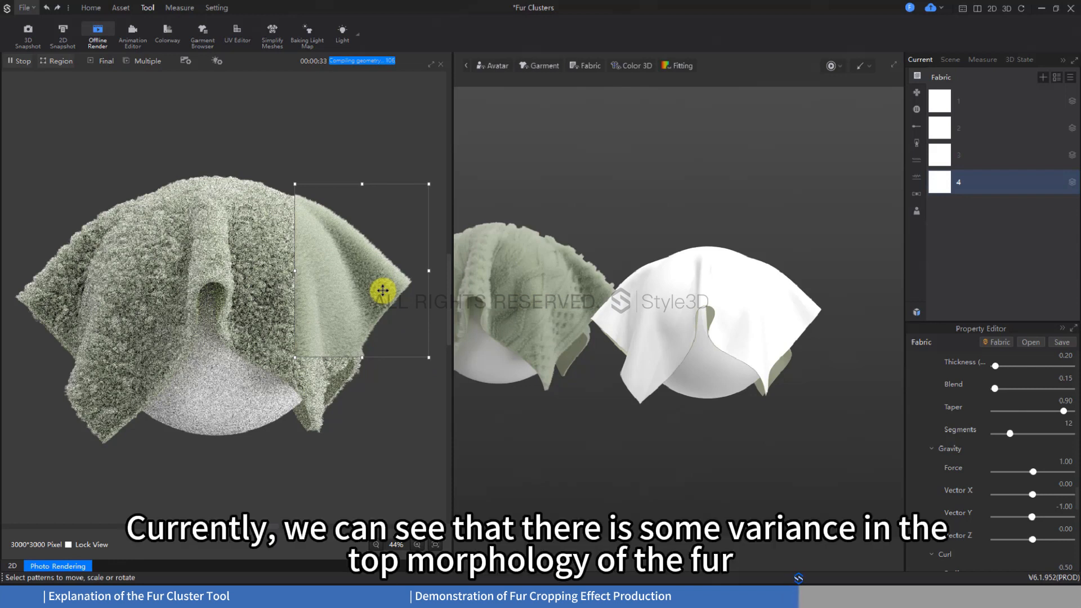
pyautogui.click(19, 61)
# Set the Second Cluster's Intensity to 0.2
pyautogui.scroll(-10, 955, 439)
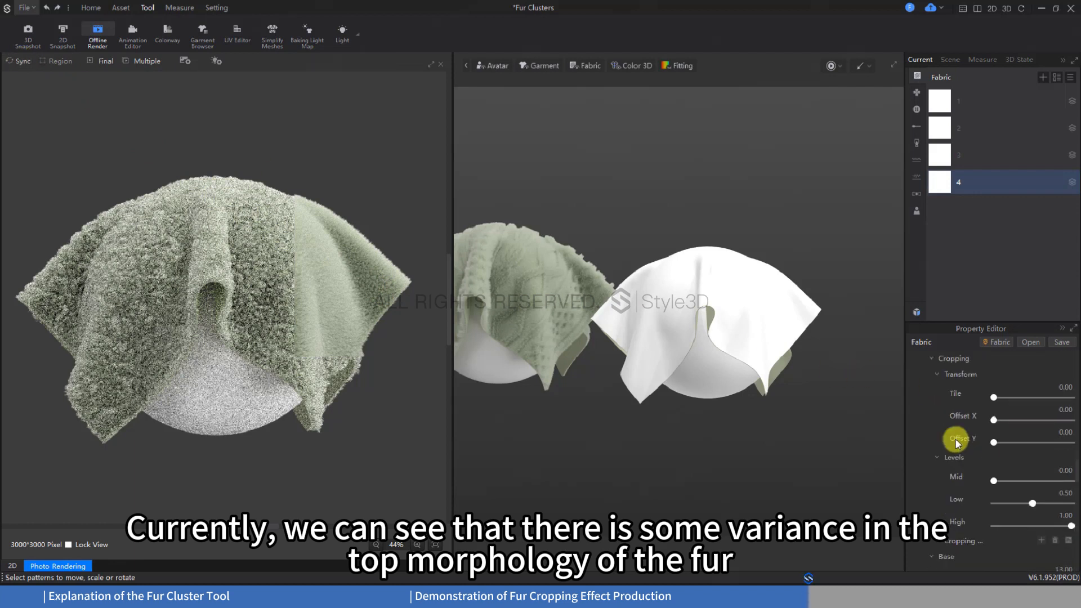
pyautogui.scroll(3, 957, 446)
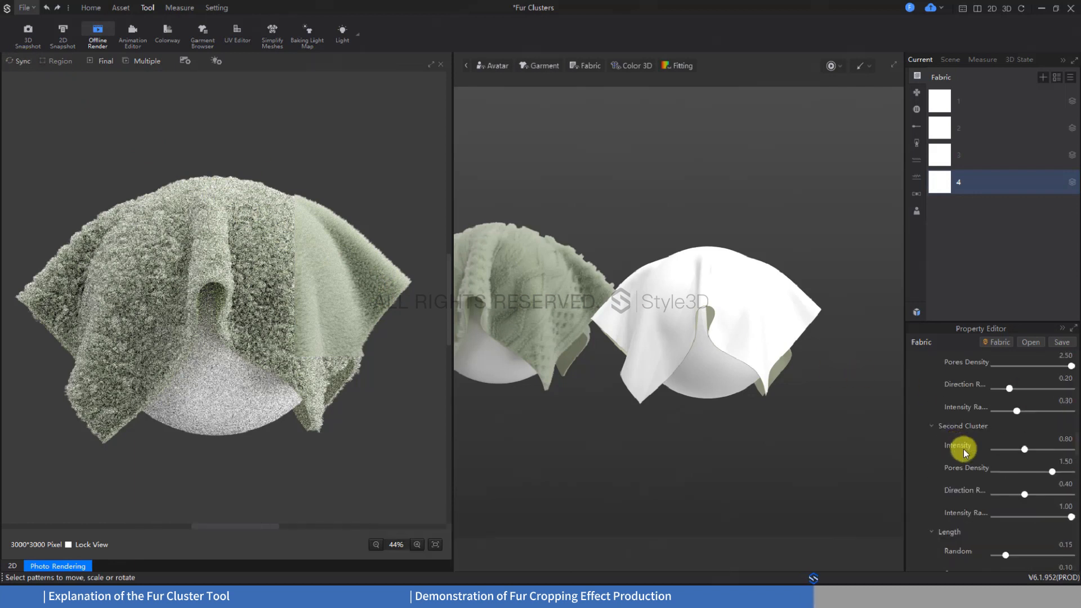
pyautogui.doubleClick(1054, 440)
pyautogui.write('0.2')
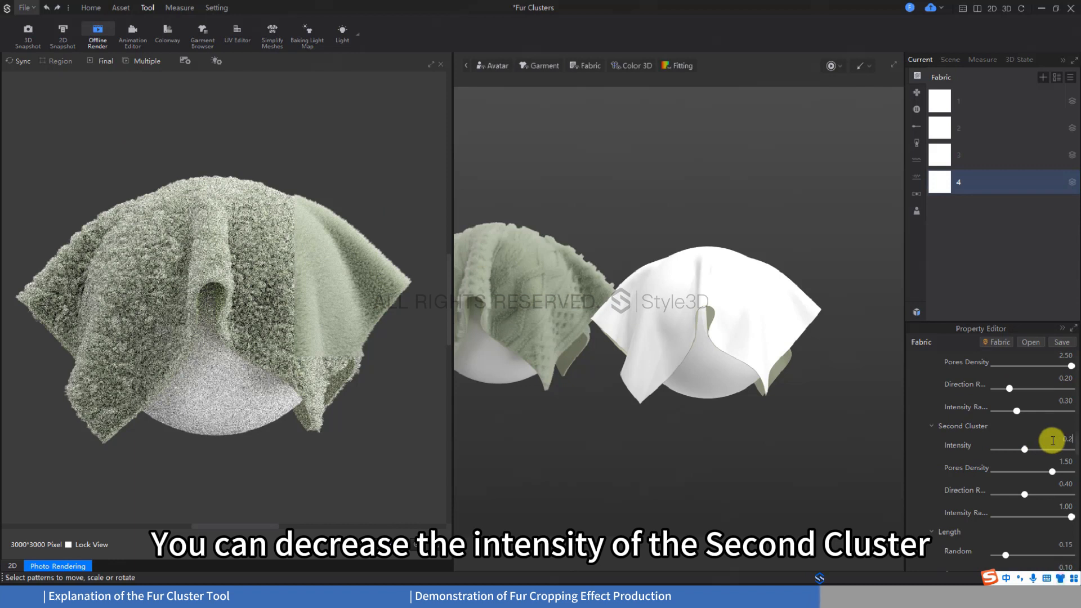
pyautogui.press('Return')
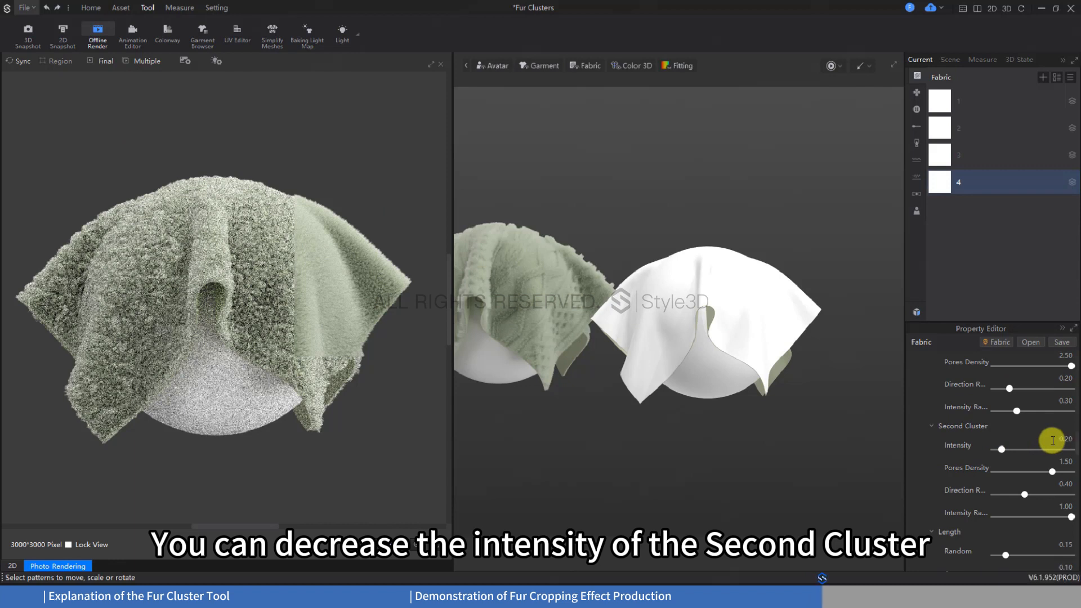
# Render the cloth's right-hand region again to check the reduced Second Cluster intensity, and stop the render
pyautogui.click(16, 60)
pyautogui.click(57, 60)
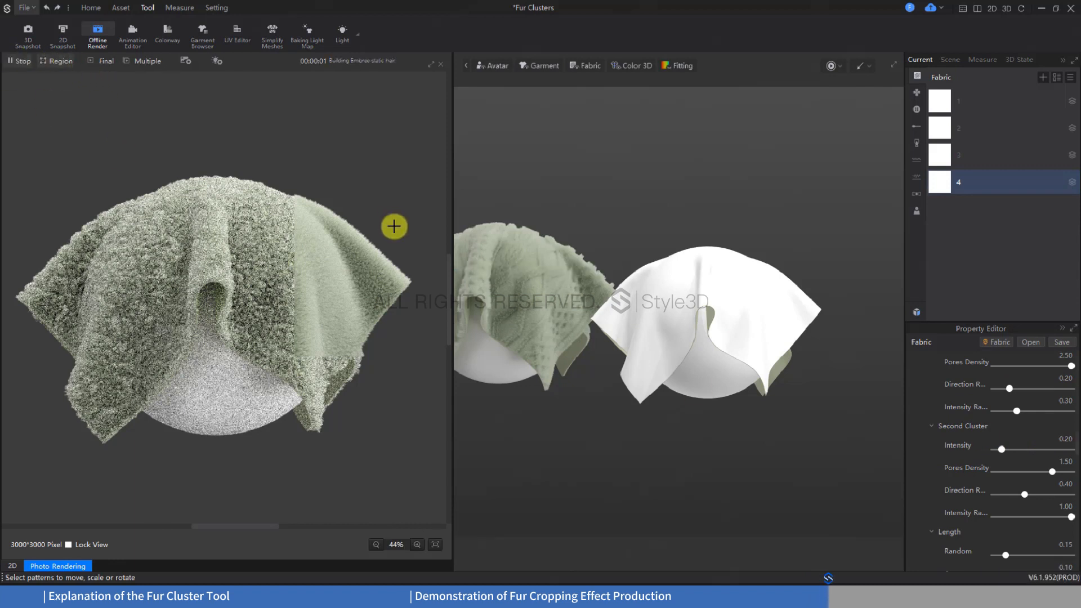
pyautogui.moveTo(290, 188); pyautogui.dragTo(434, 341)
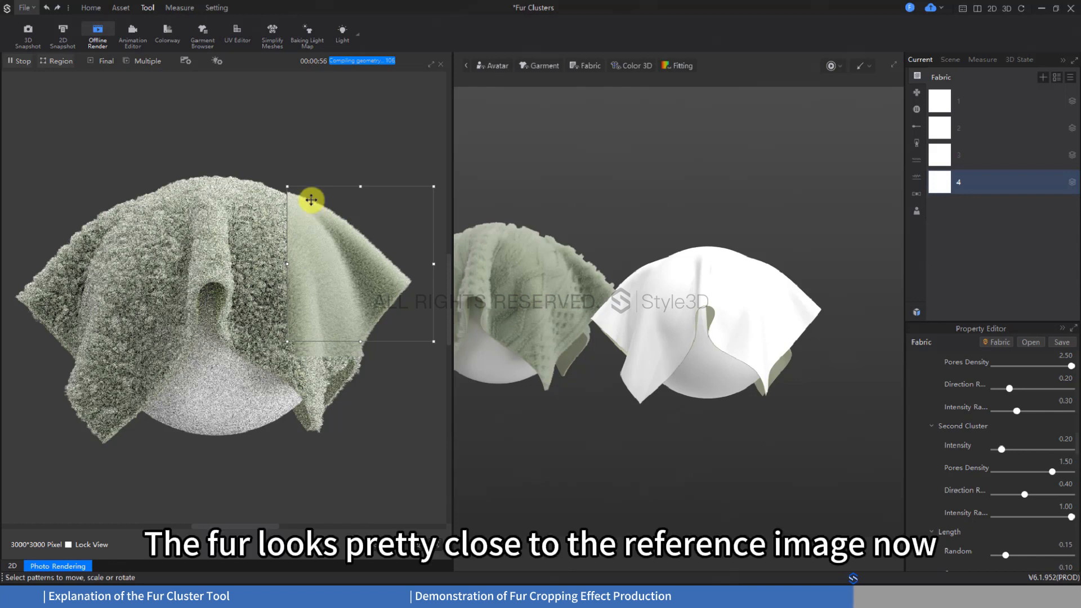
pyautogui.click(21, 61)
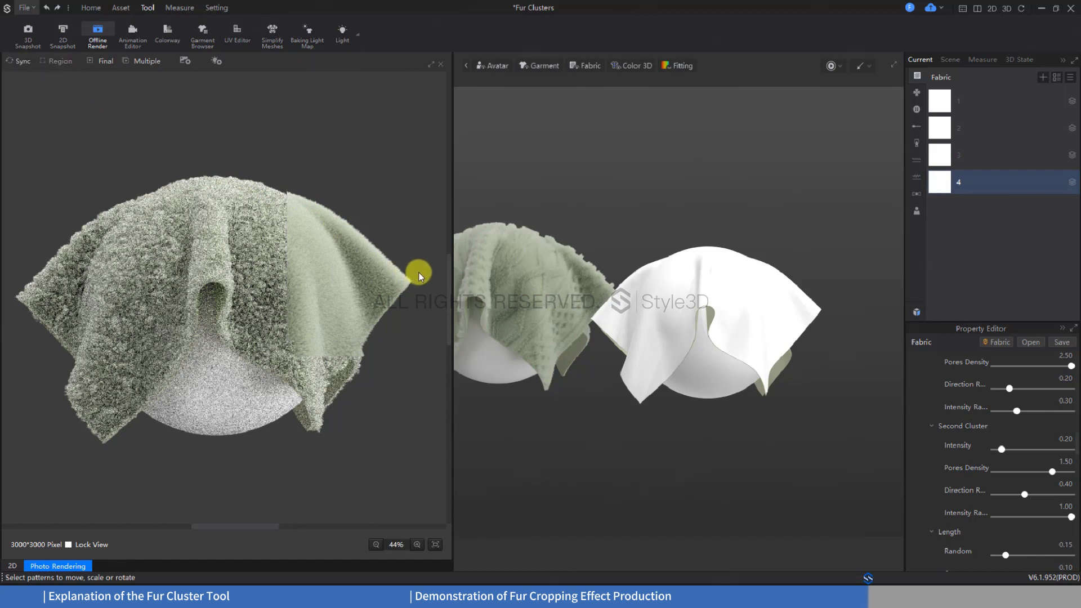
# Add the black cable-knit pattern image as the fur's Cropping Map, and view the image to examine its transparency levels
pyautogui.scroll(-6, 952, 409)
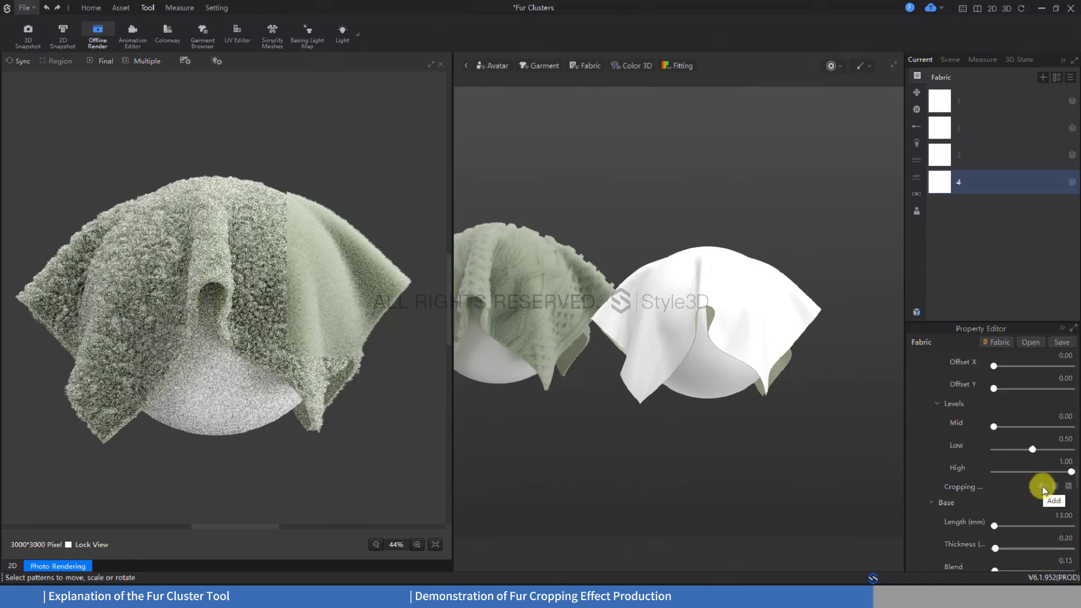
pyautogui.click(1042, 488)
pyautogui.doubleClick(204, 109)
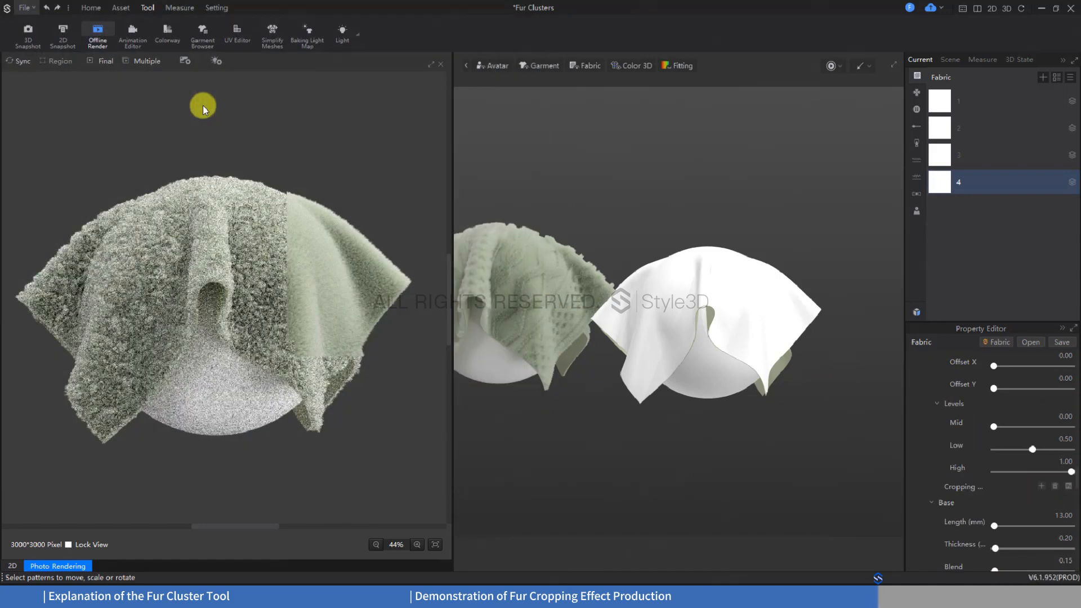
pyautogui.click(356, 597)
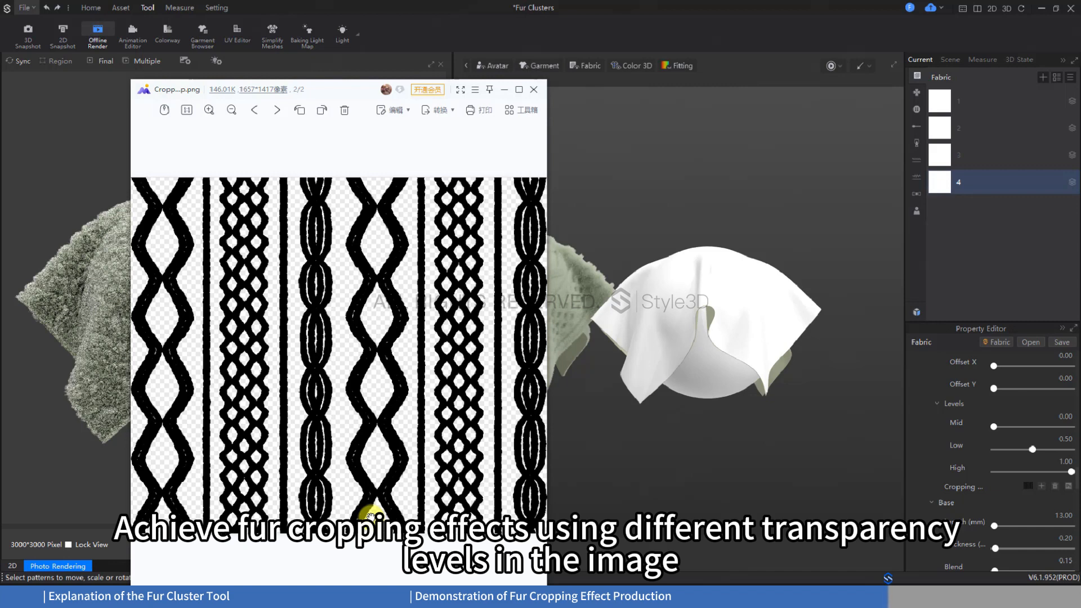
pyautogui.click(504, 89)
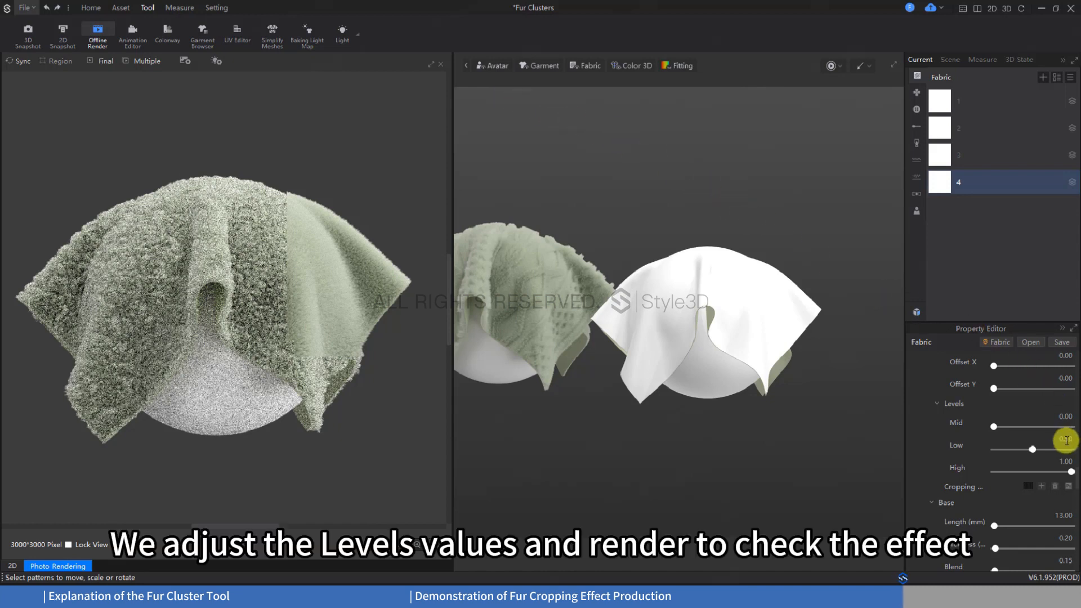
# Set the Low value of the fur cropping Levels to 0.4
pyautogui.click(1066, 439)
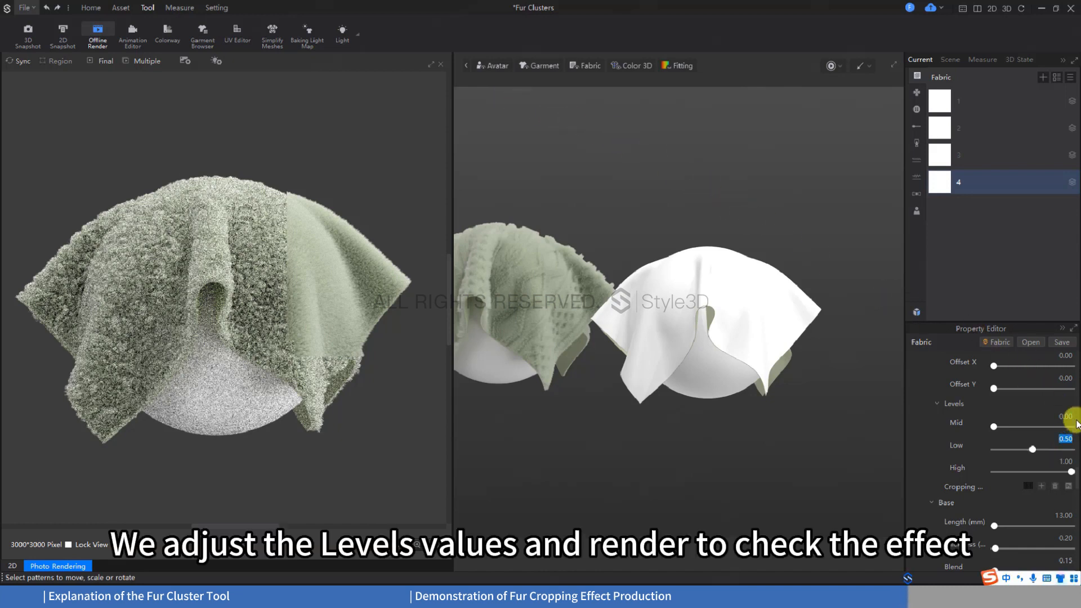
pyautogui.write('0.4')
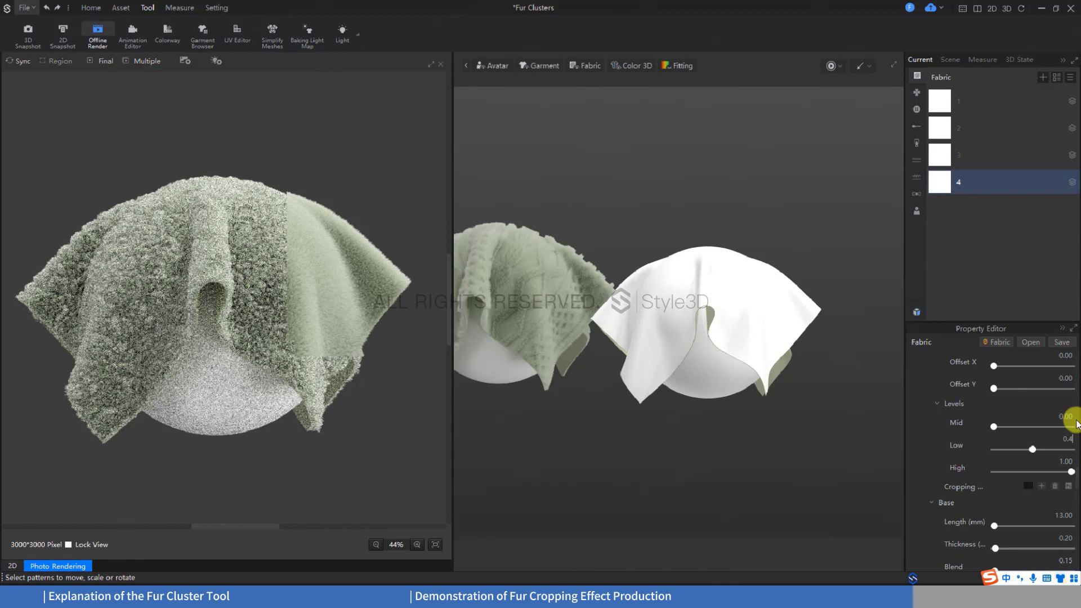
pyautogui.press('Return')
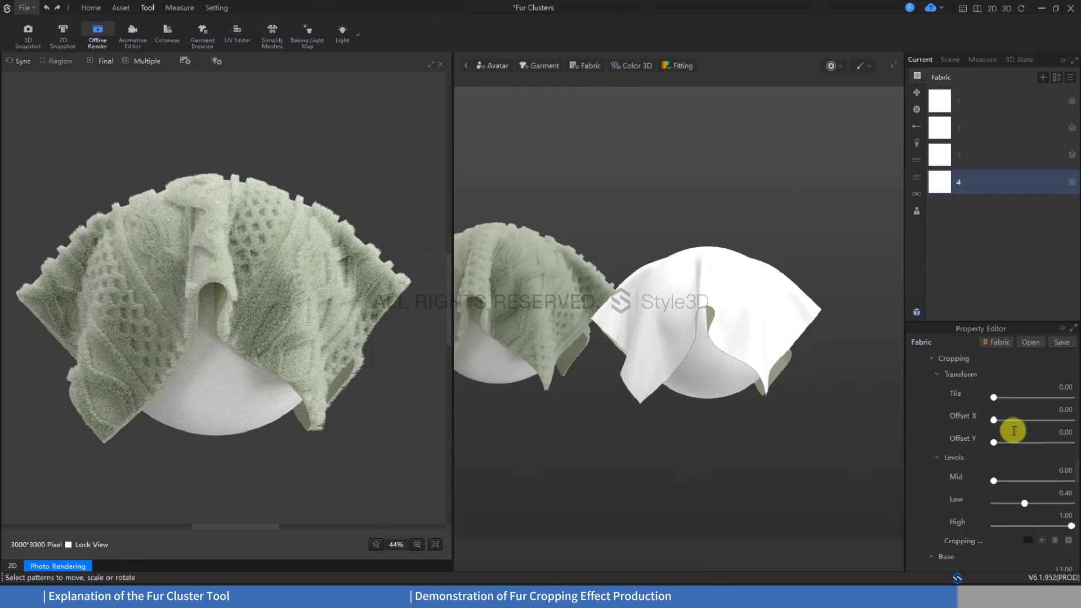
# Set the cropping Transform's Offset X to 0.5 and start an offline render of the whole cloth
pyautogui.doubleClick(1064, 408)
pyautogui.write('0.5')
pyautogui.press('Return')
pyautogui.click(20, 61)
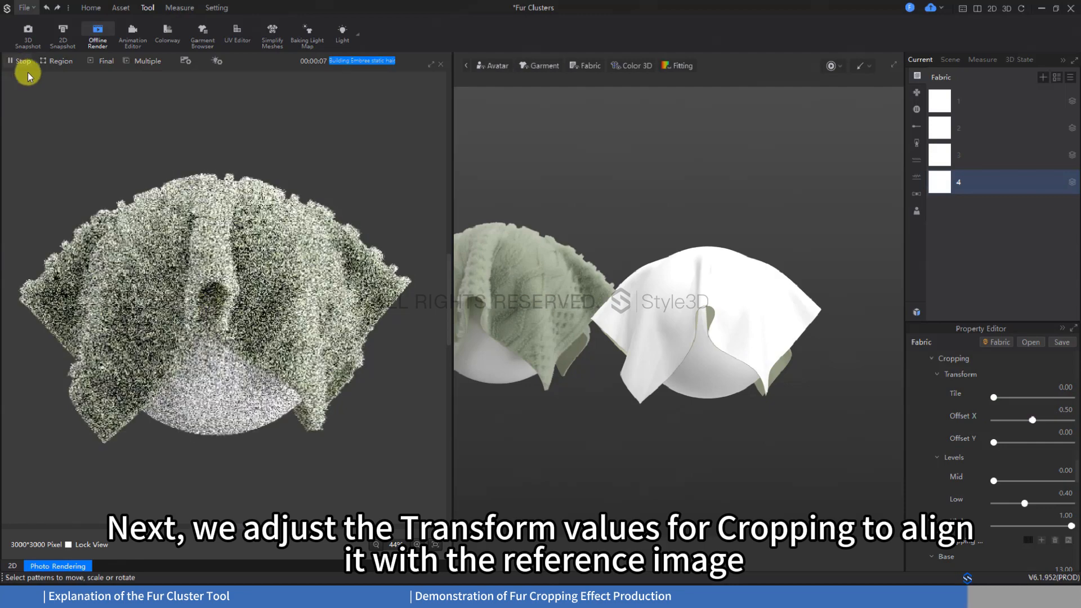
# Try cropping Offset X values of 0.6 and 0.65 to compare the pattern's alignment in the live render
pyautogui.doubleClick(1064, 410)
pyautogui.write('0.6')
pyautogui.press('Return')
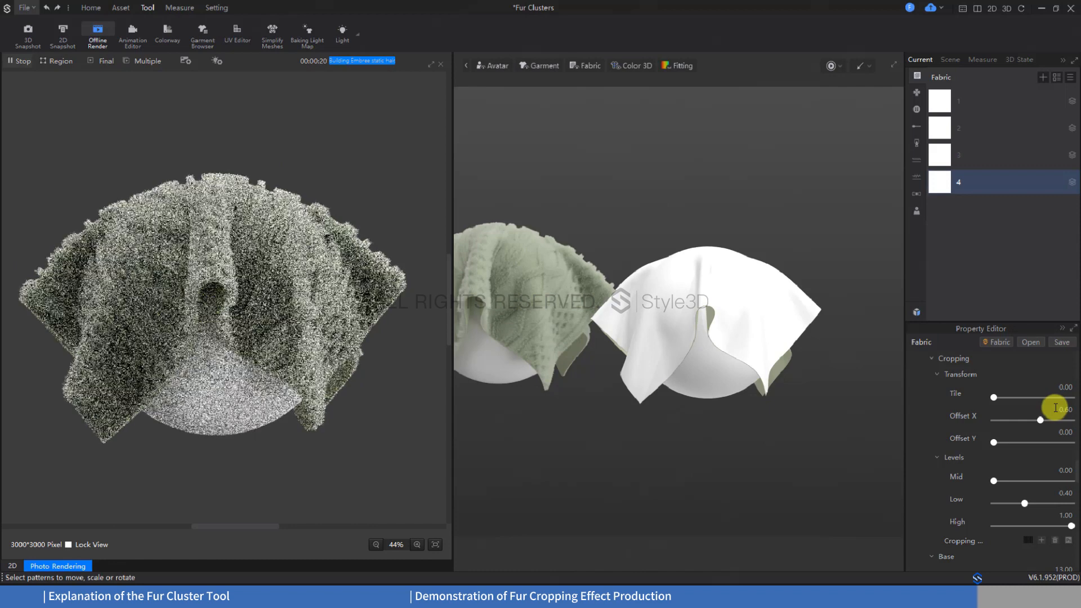
pyautogui.doubleClick(1054, 409)
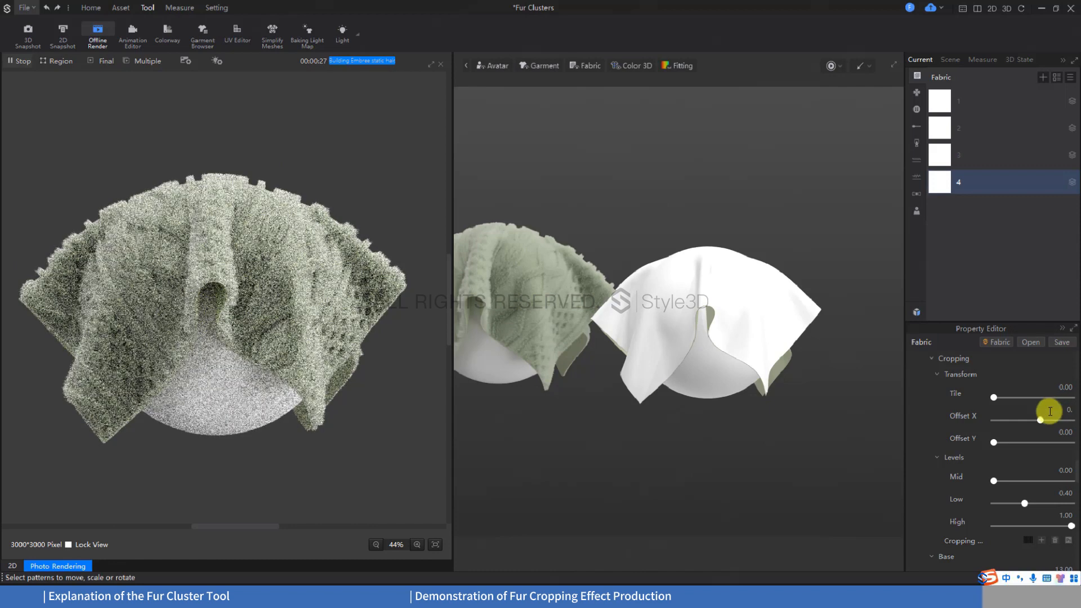
pyautogui.write('0.65')
pyautogui.press('Return')
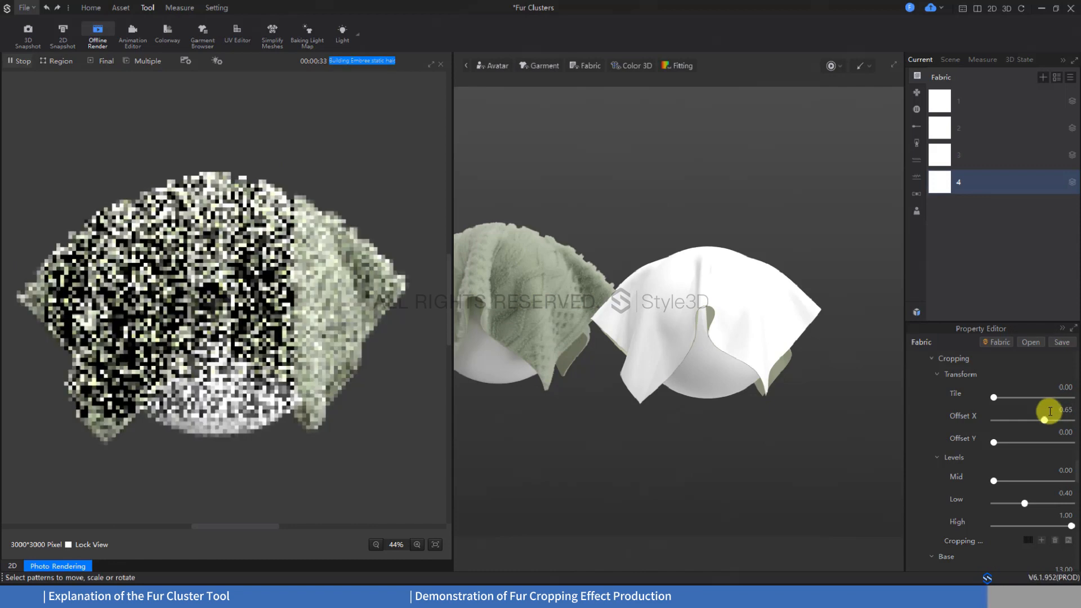
# Set the cropping Offset X to 0.66 and start the final render of the cropped fur
pyautogui.doubleClick(1053, 410)
pyautogui.write('0.66')
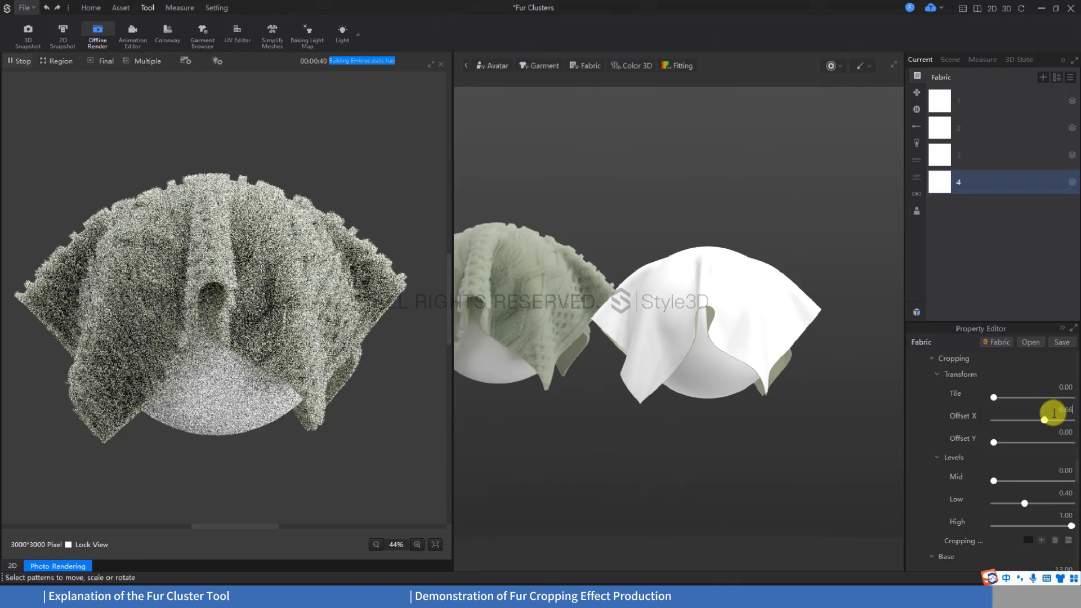
pyautogui.press('Return')
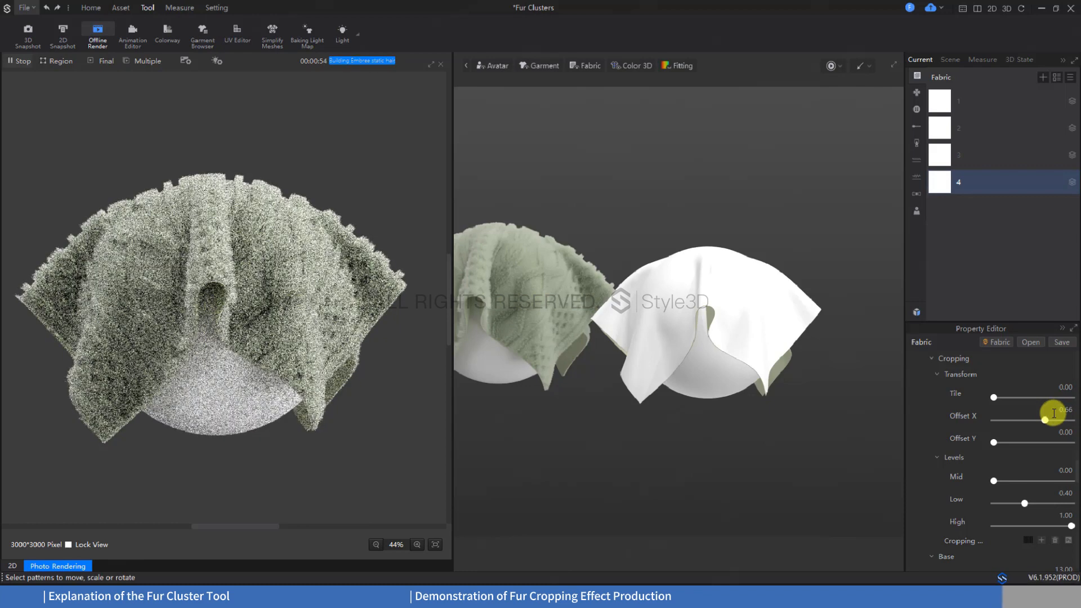
pyautogui.click(112, 63)
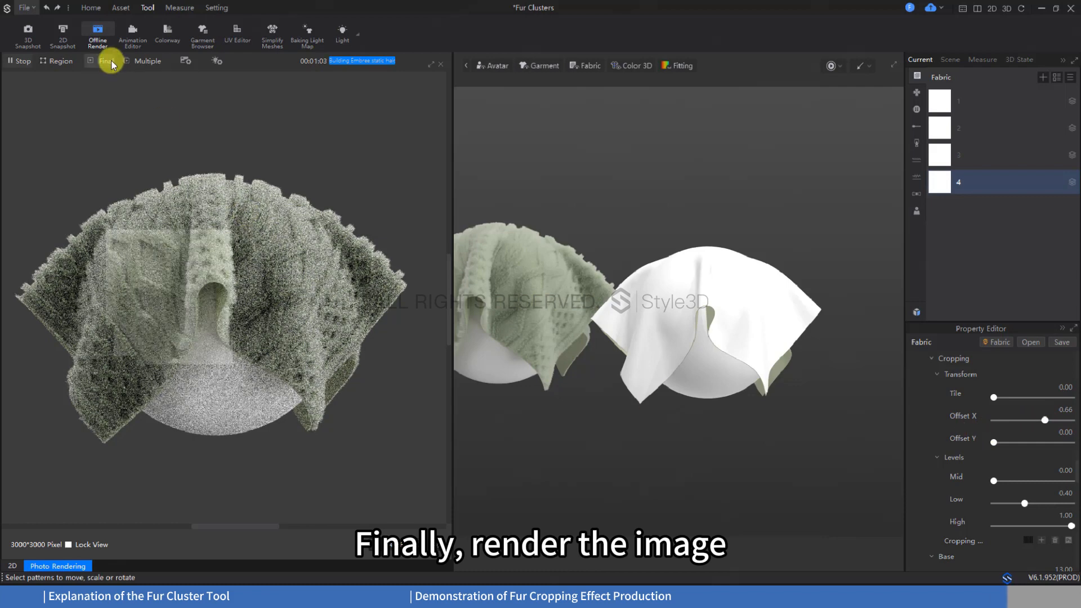